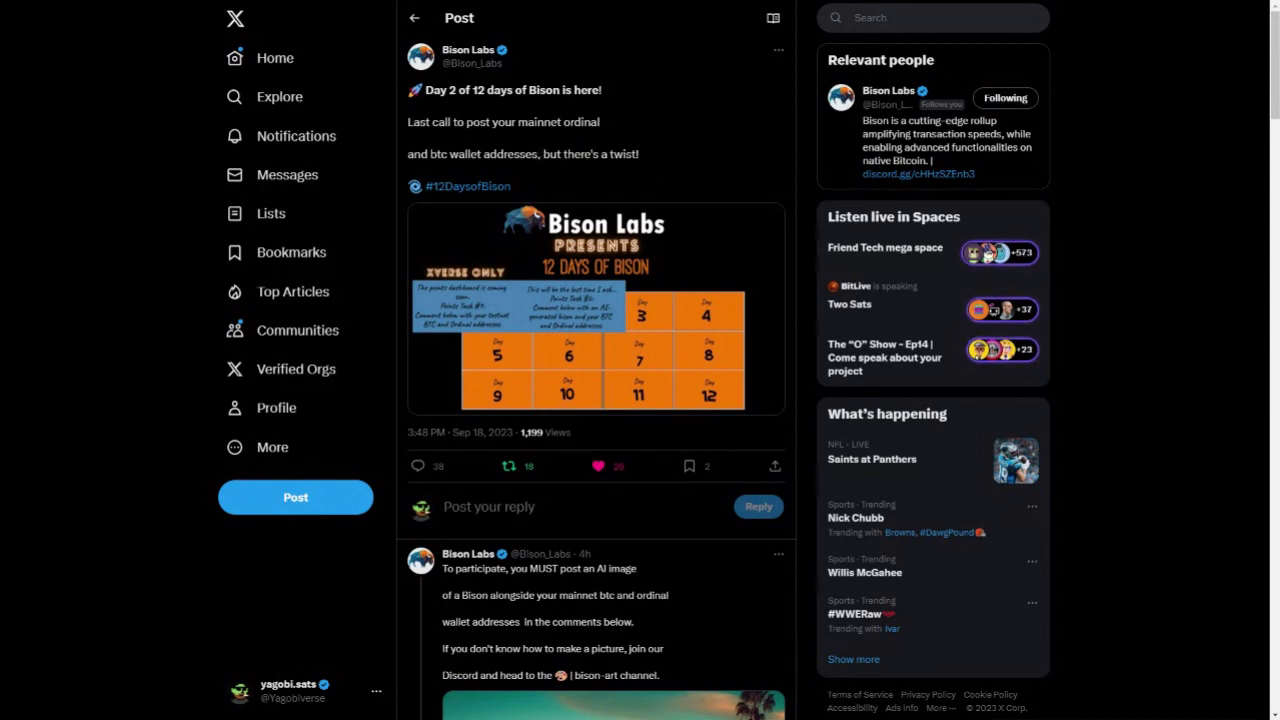
Highlight the word 'mainnet' in the Day 2 post text, then clear the selection.
drag(517, 122, 572, 122)
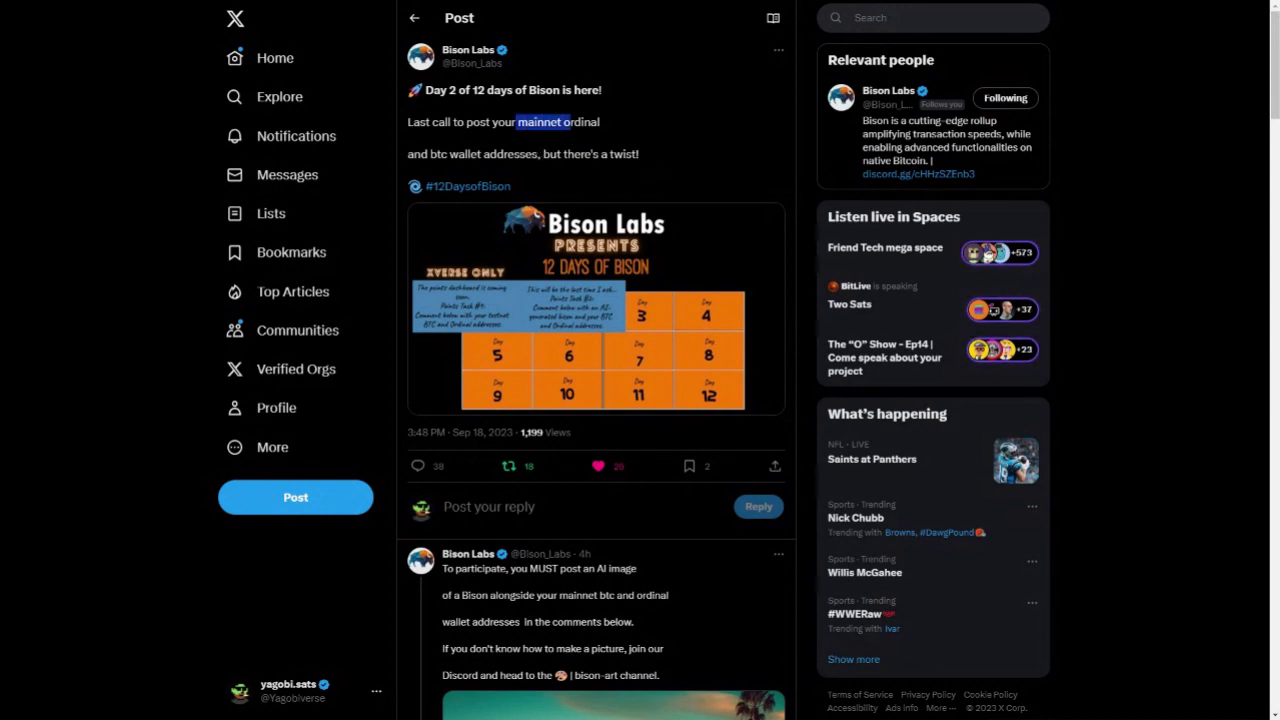
click(545, 174)
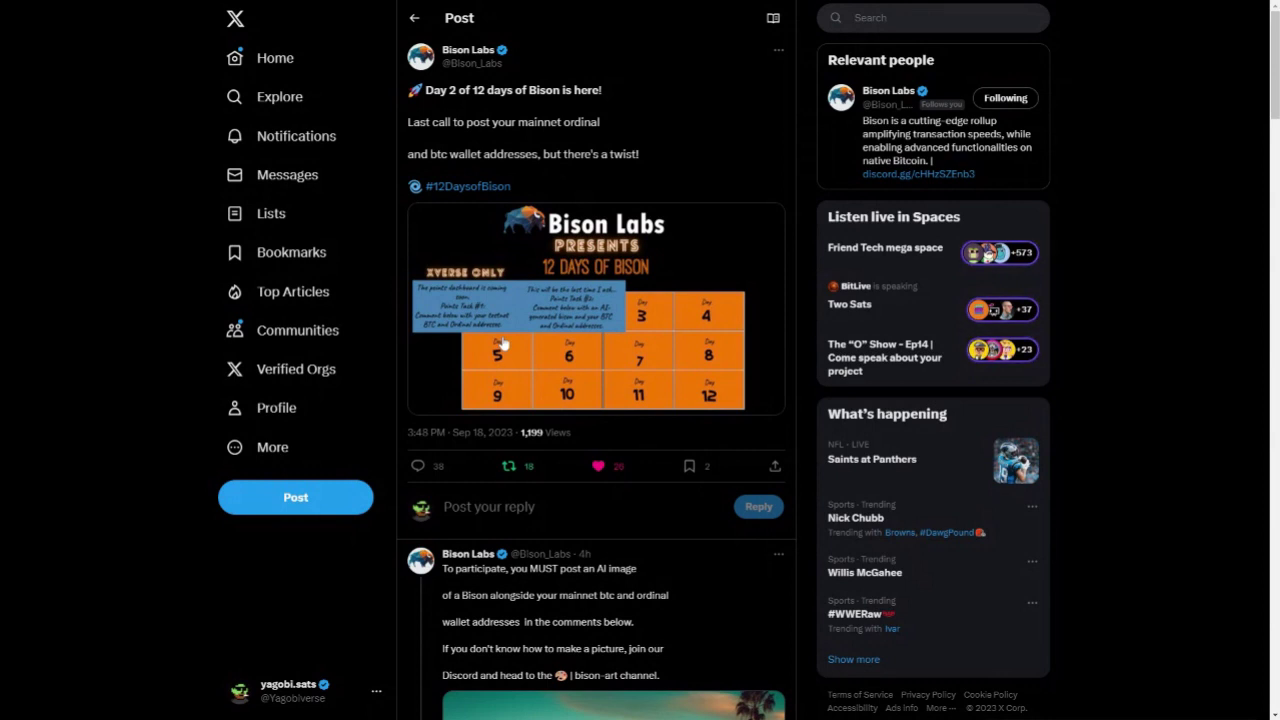
scroll(502, 343, down, 3)
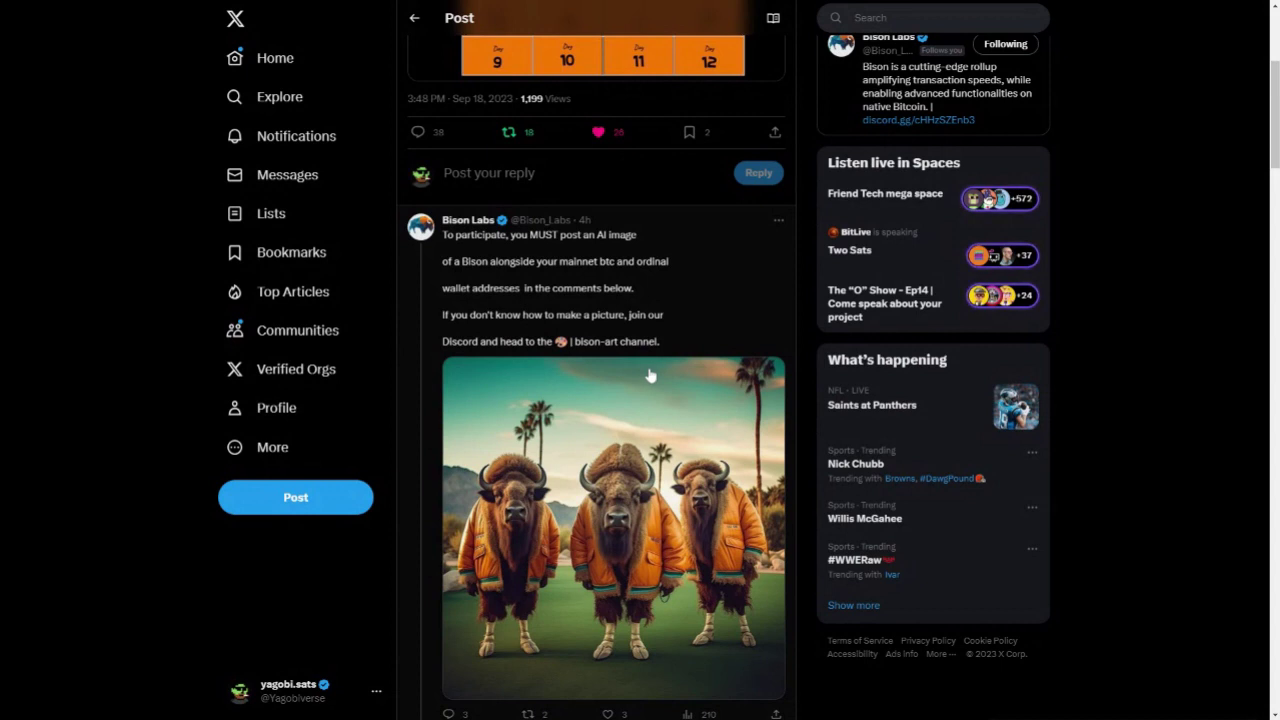
scroll(650, 375, down, 2)
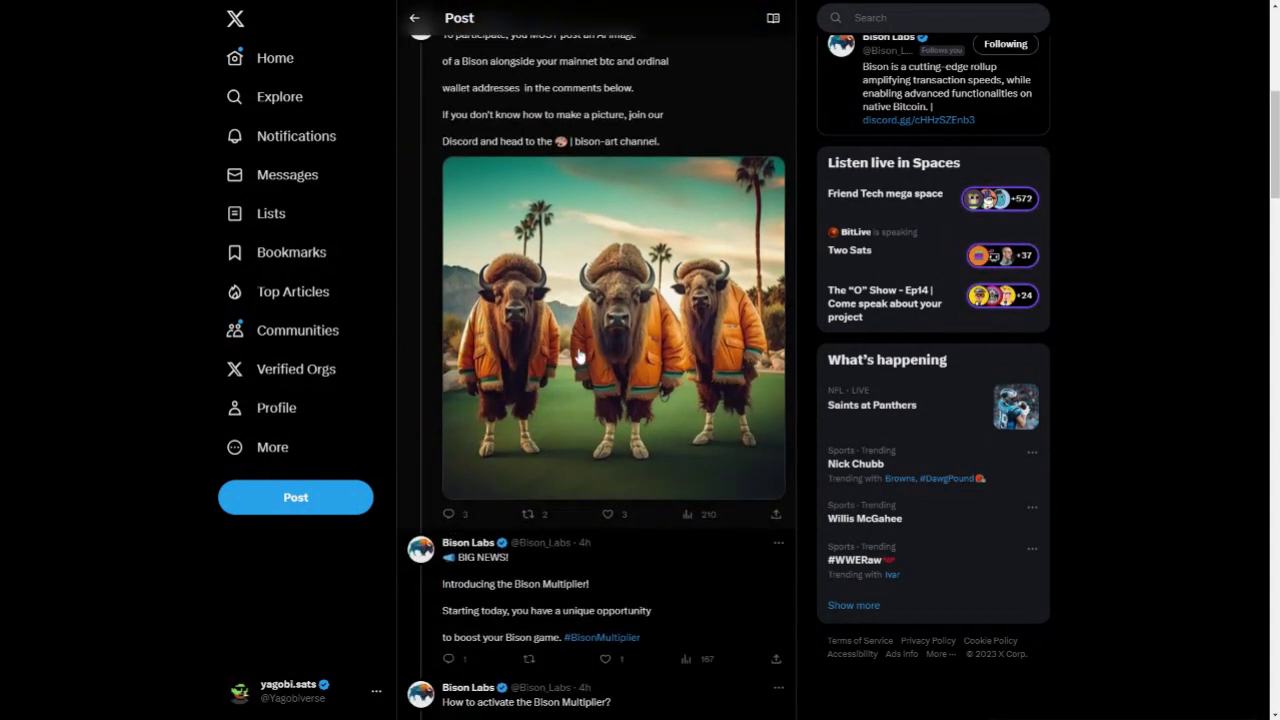
scroll(563, 380, down, 2)
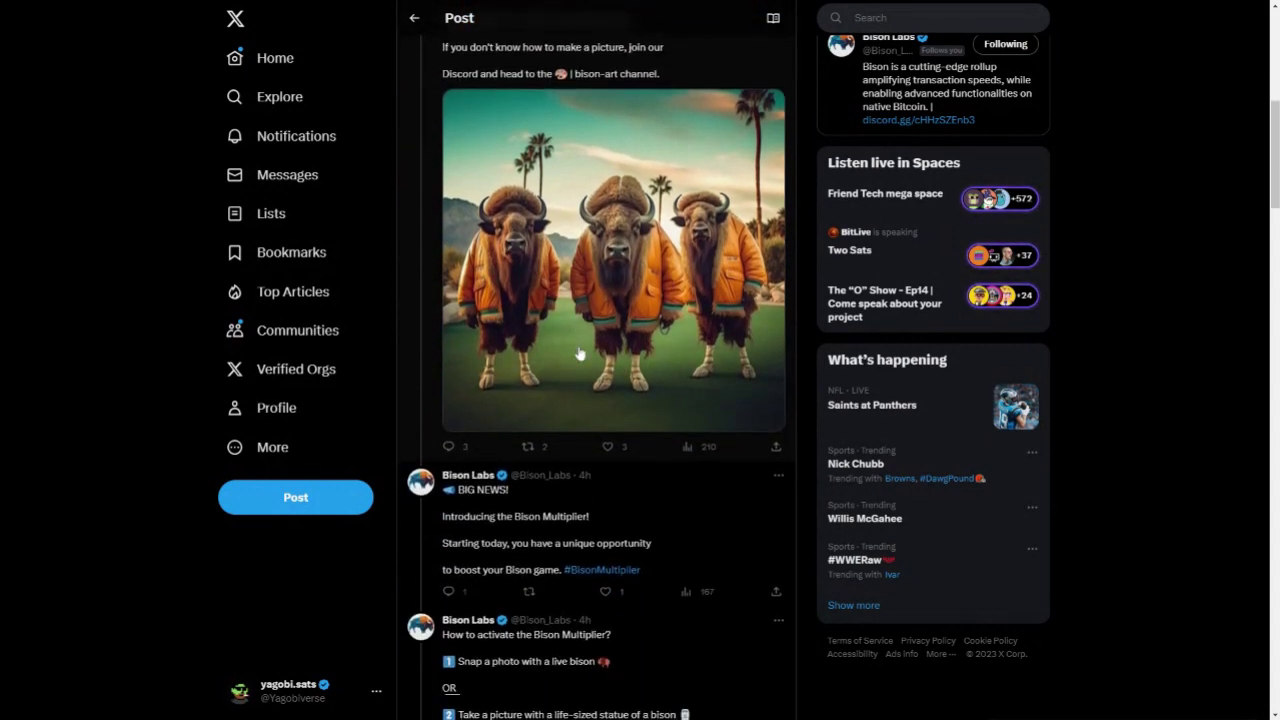
scroll(540, 250, up, 3)
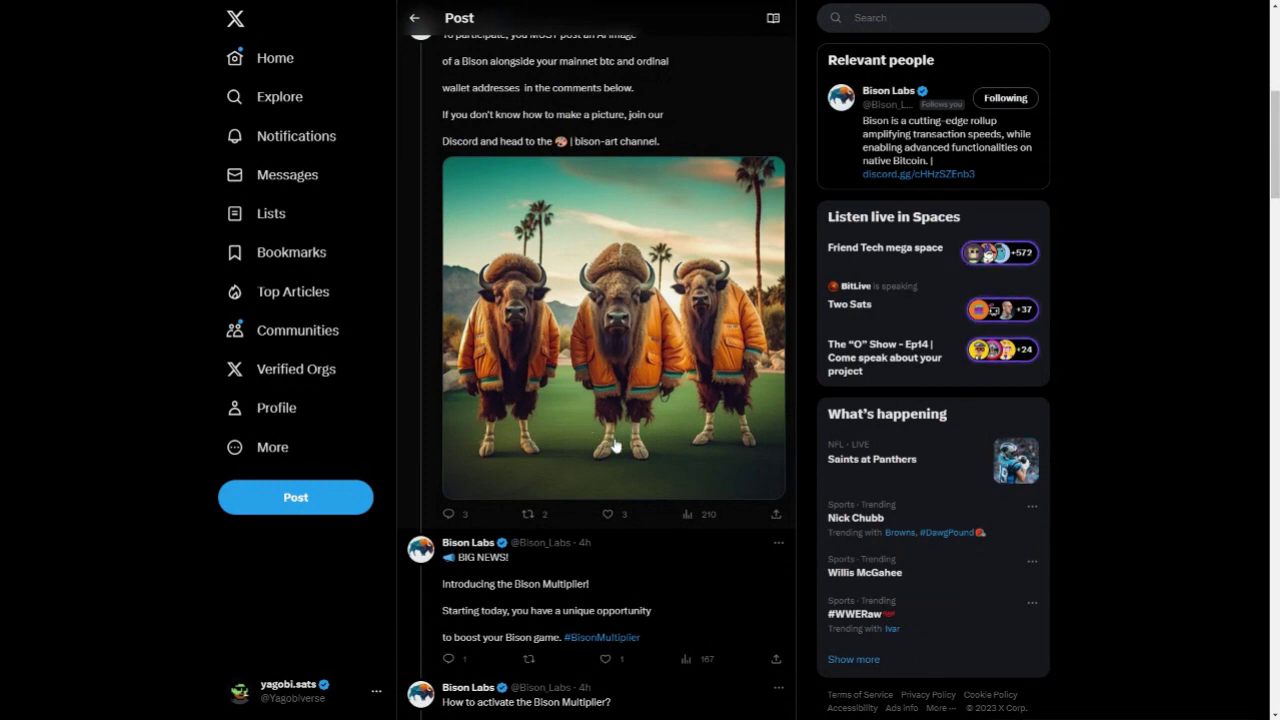
scroll(614, 440, down, 2)
scroll(560, 413, down, 1)
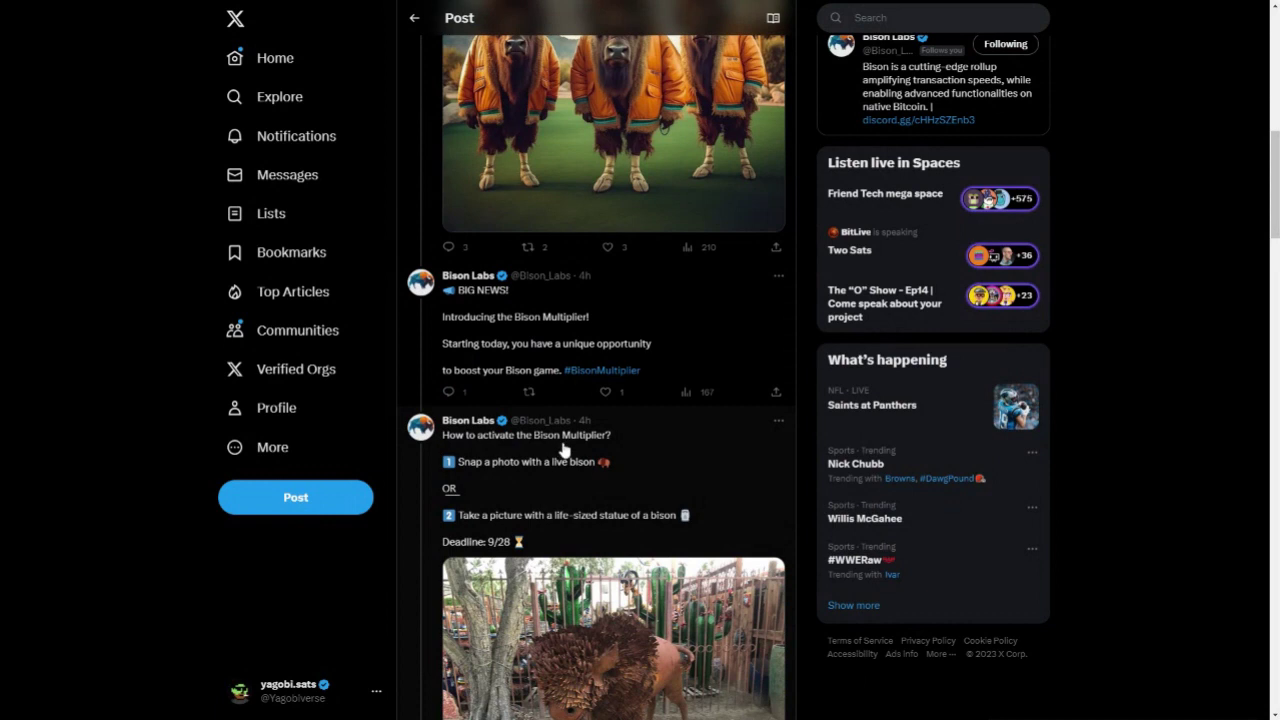
scroll(529, 470, down, 1)
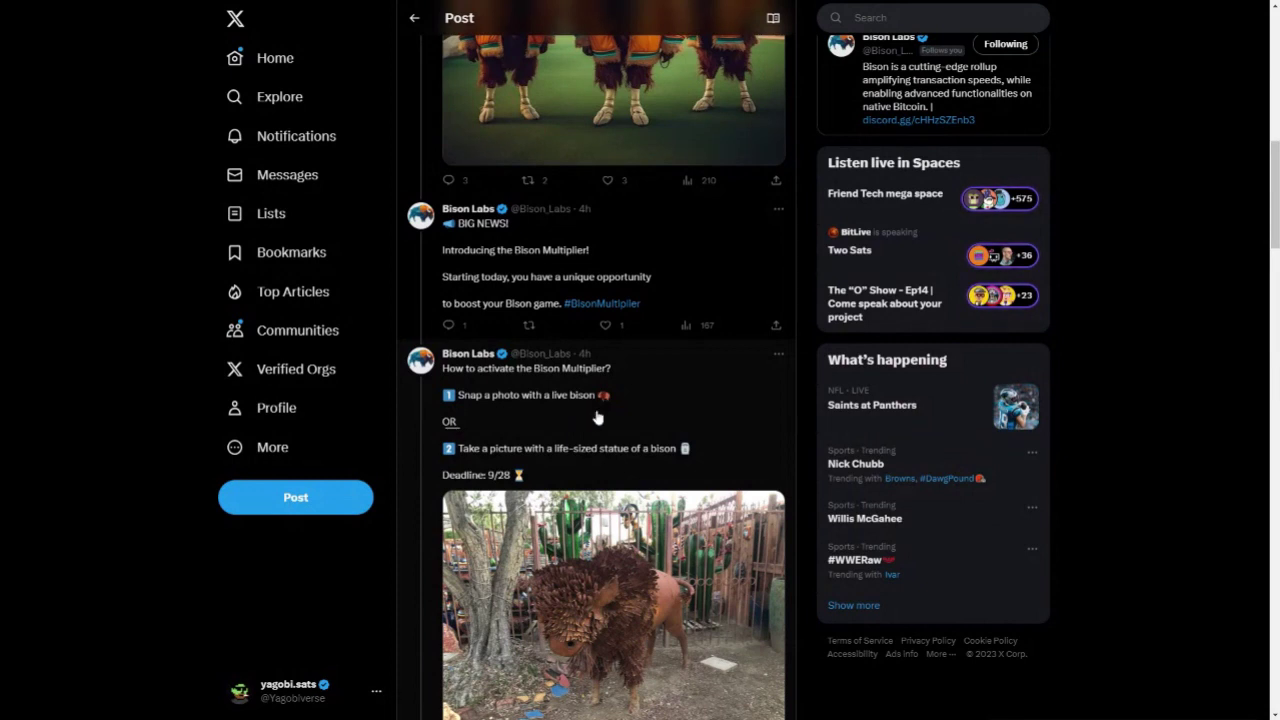
scroll(566, 420, down, 1)
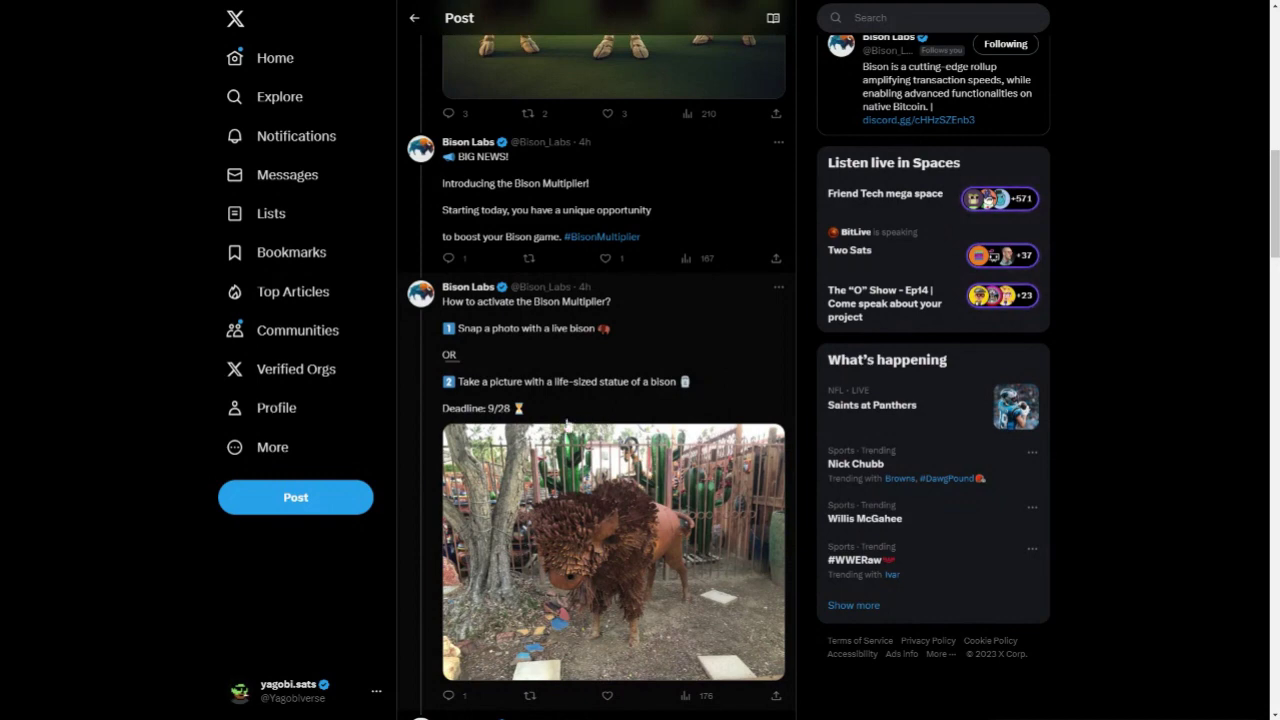
scroll(551, 421, down, 3)
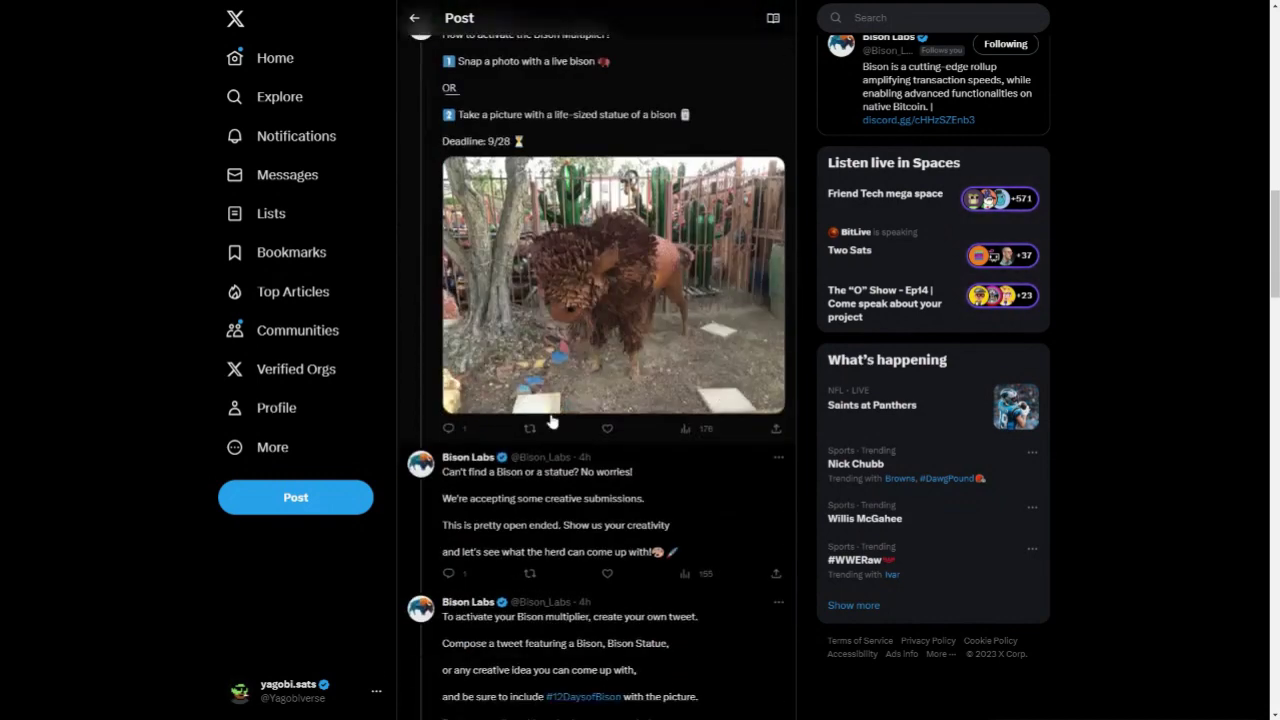
Scroll through the Day 2 contest replies and open the Bison Labs reply as its own post.
scroll(551, 421, down, 1)
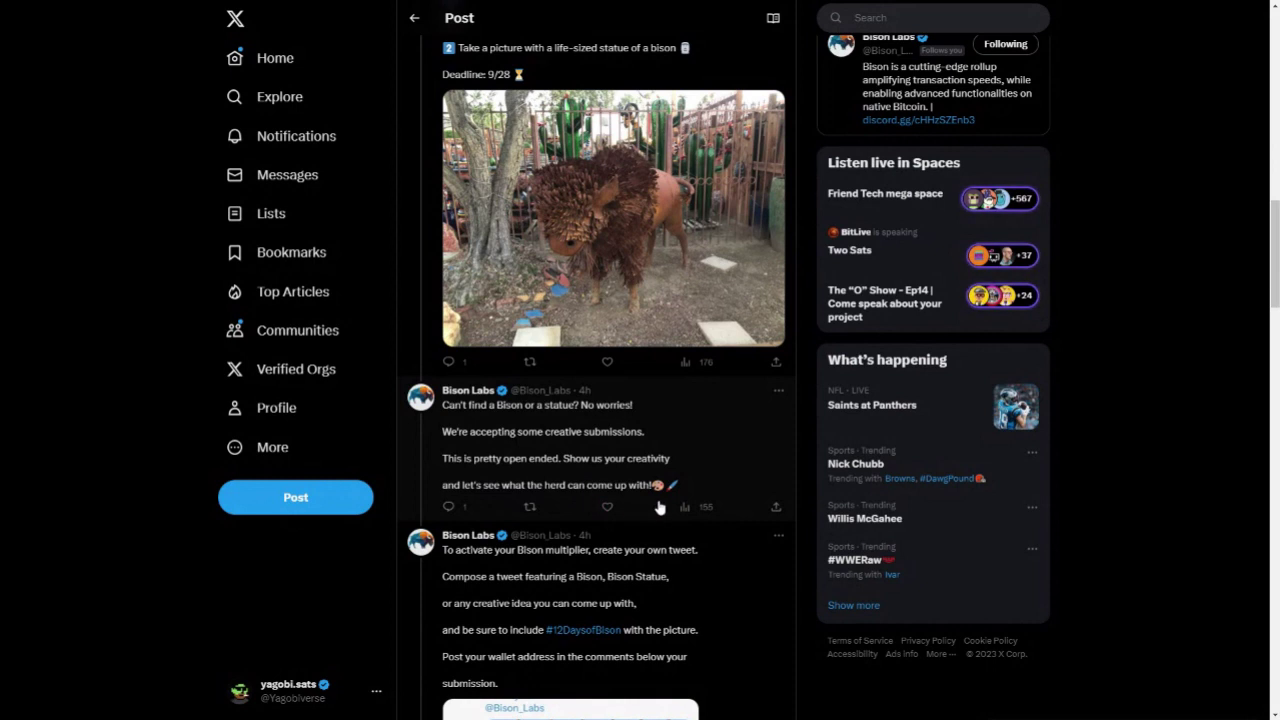
scroll(510, 508, down, 2)
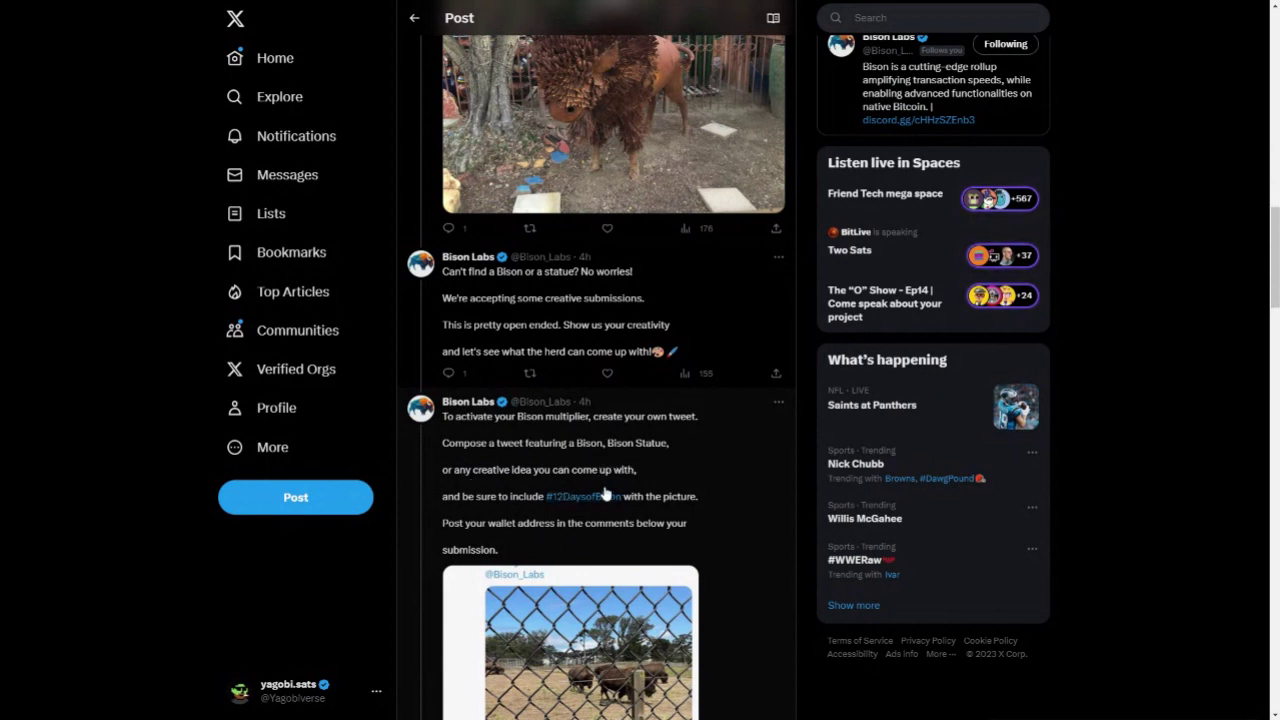
scroll(550, 498, down, 1)
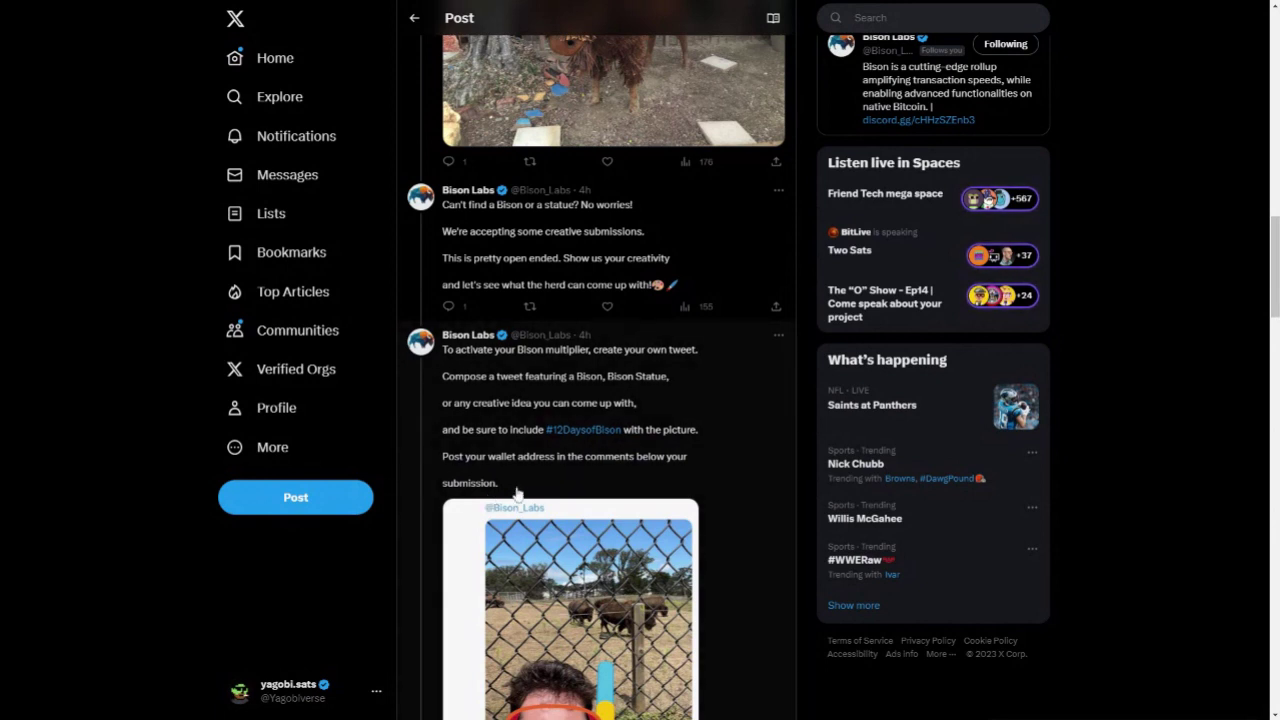
scroll(519, 487, down, 2)
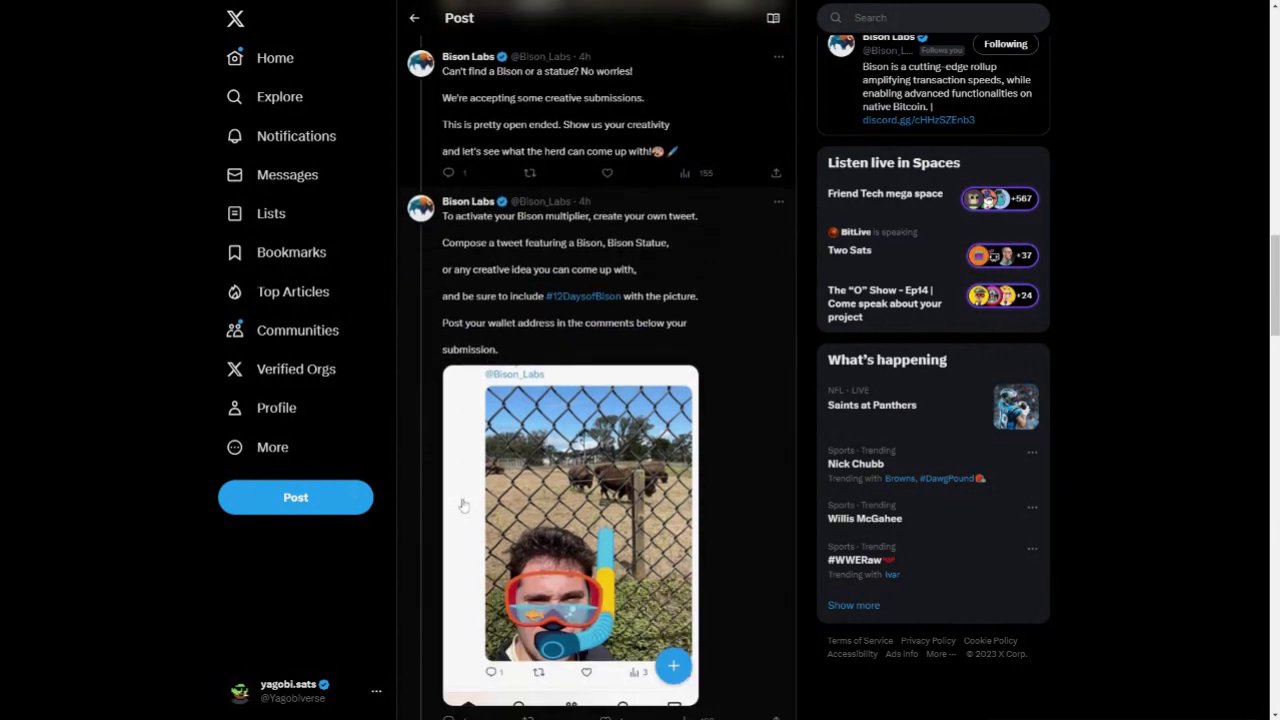
scroll(463, 505, down, 1)
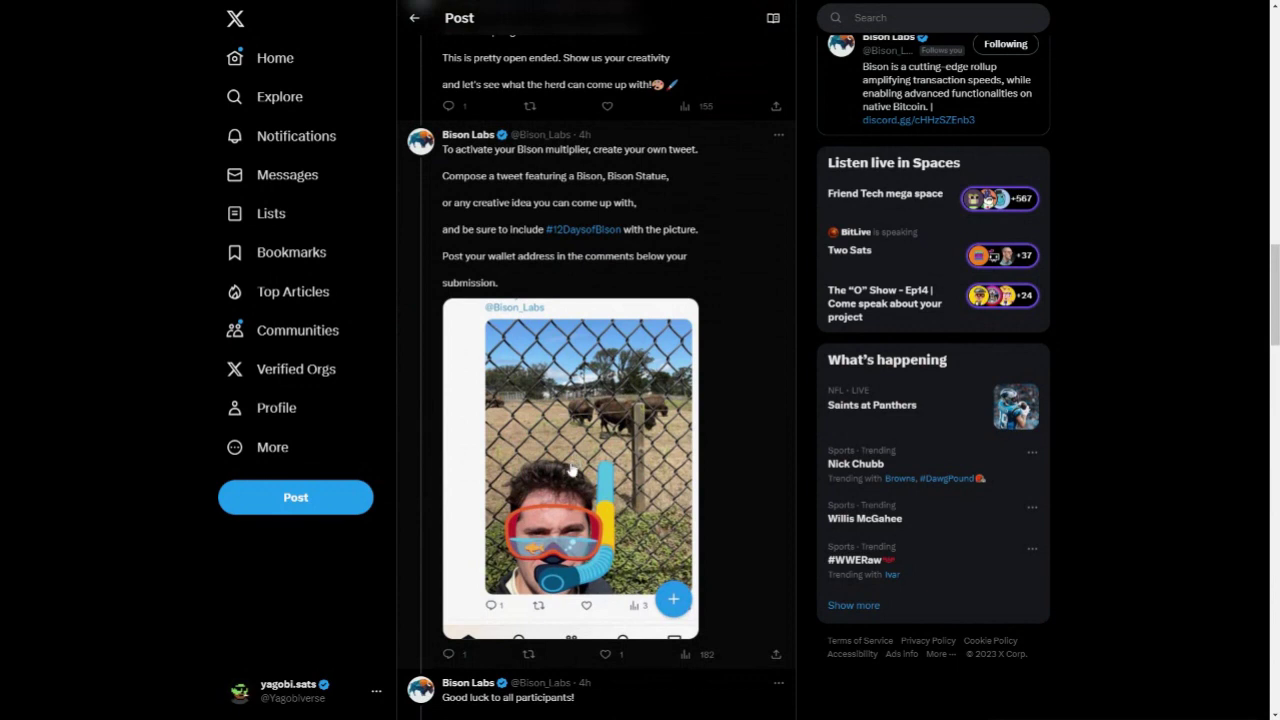
scroll(567, 490, down, 1)
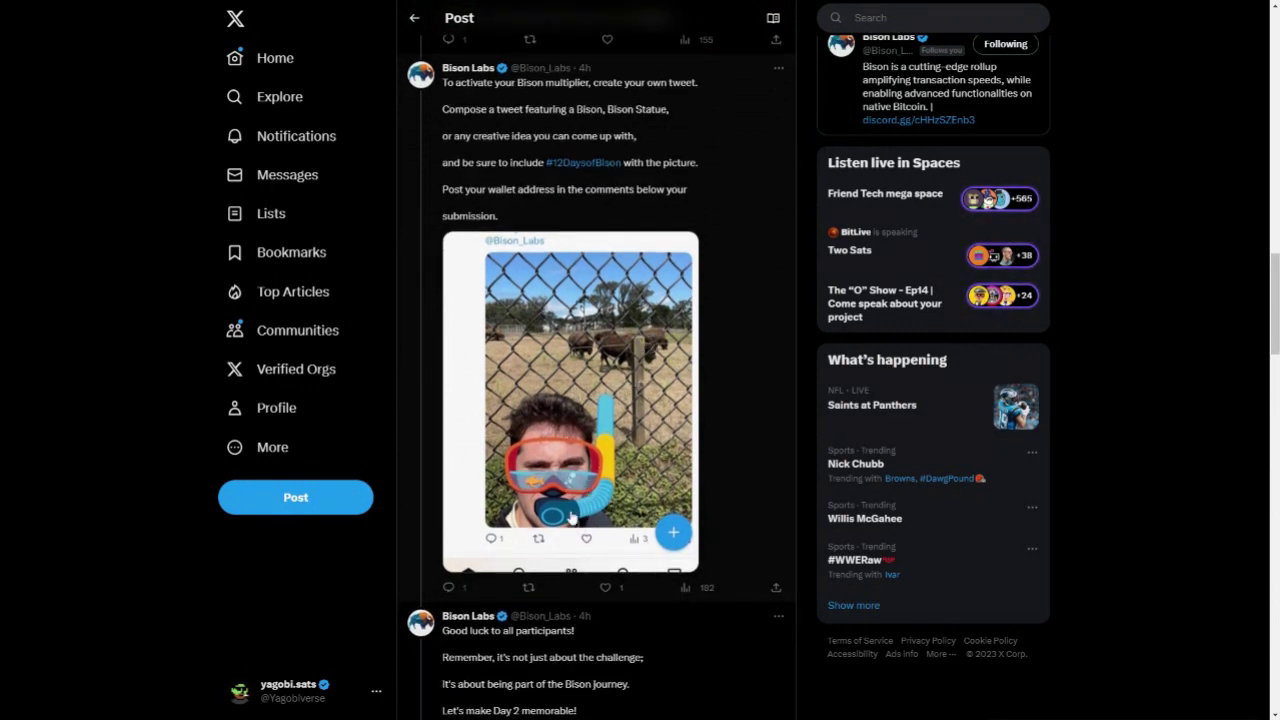
scroll(610, 560, down, 1)
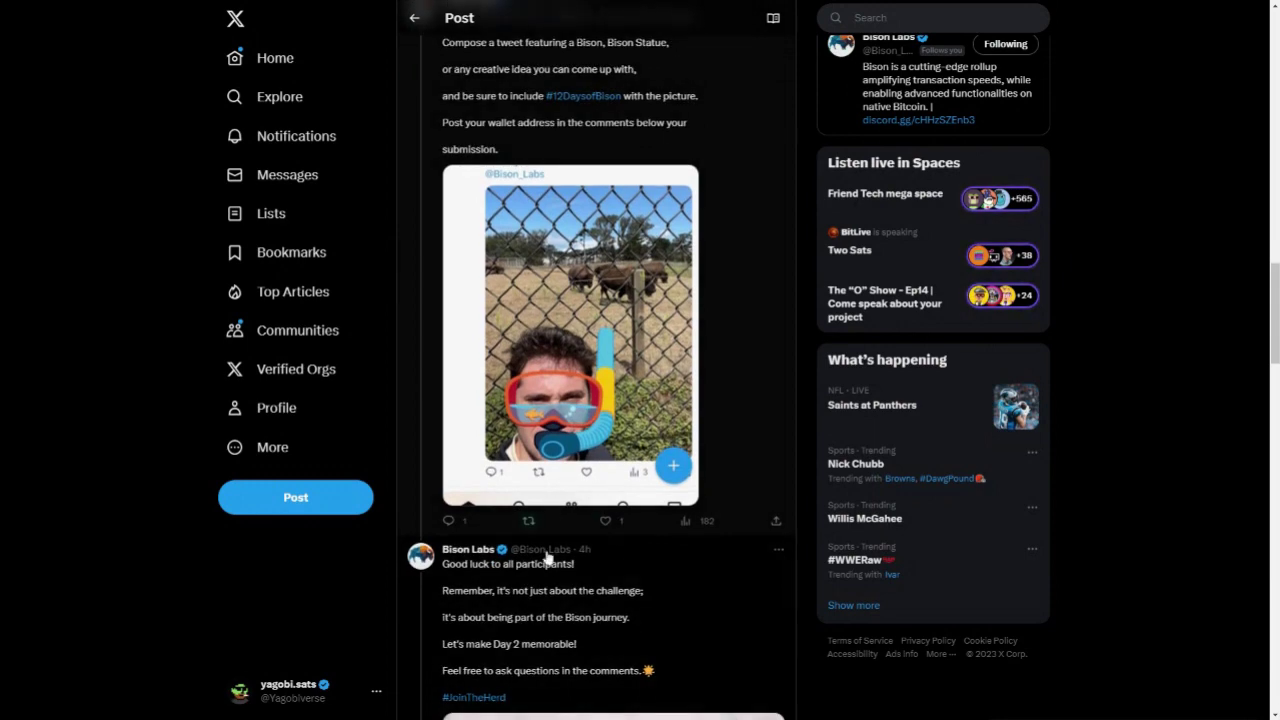
scroll(550, 560, down, 2)
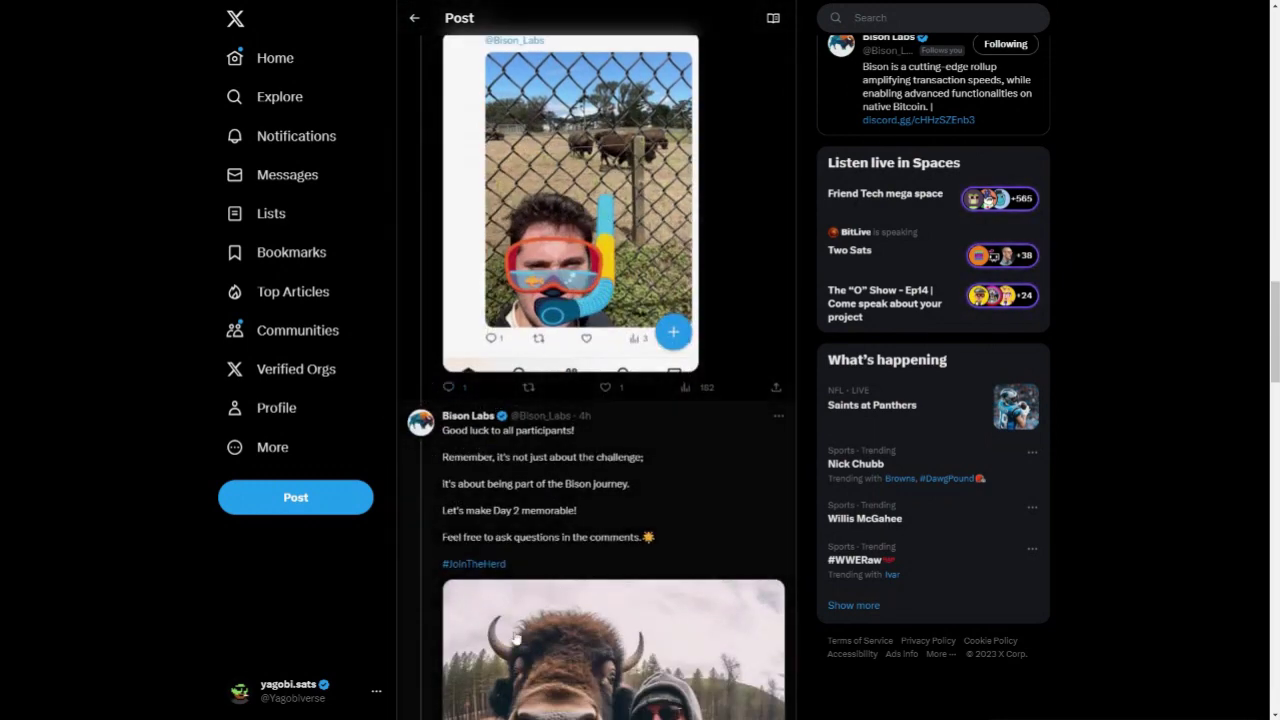
scroll(600, 480, down, 5)
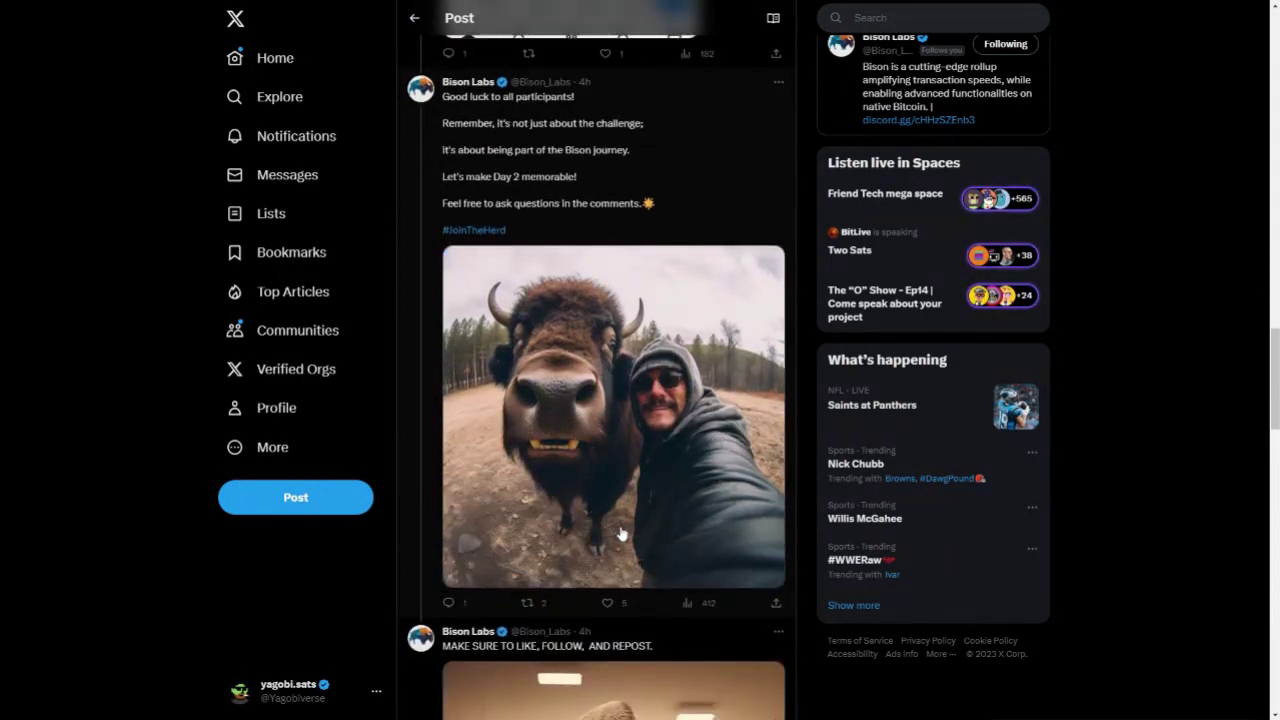
scroll(620, 535, down, 2)
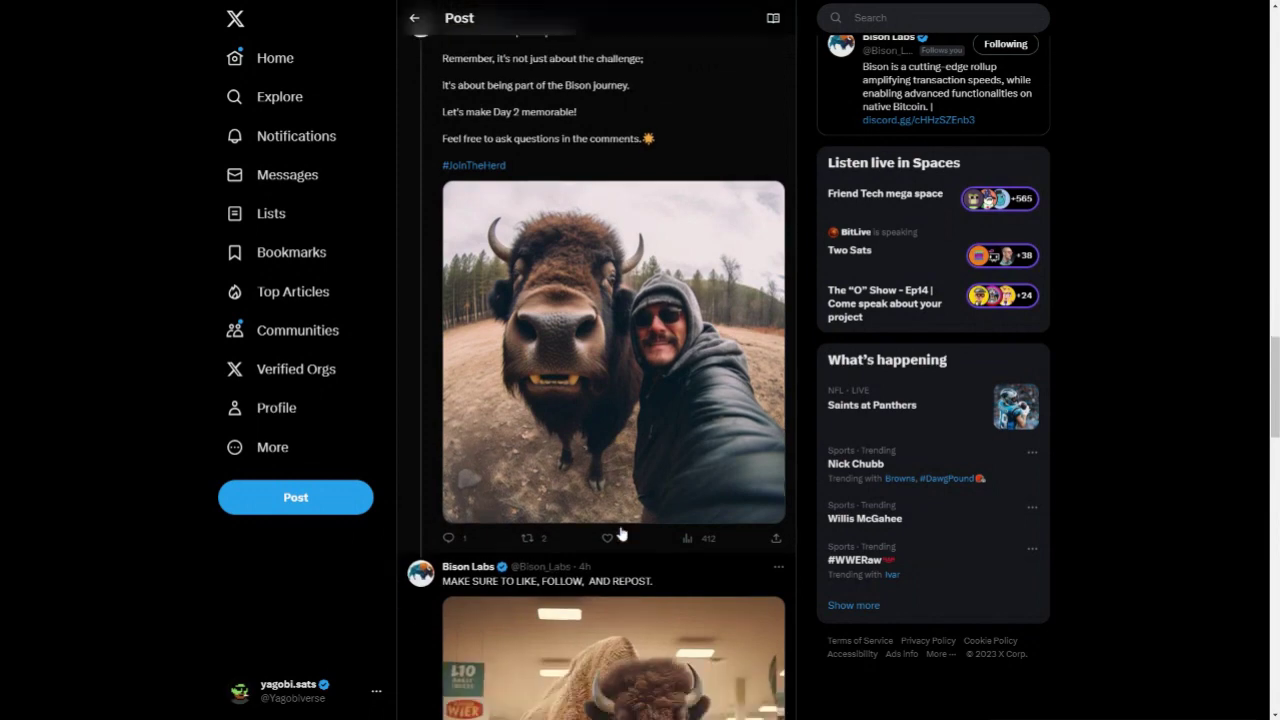
scroll(620, 535, down, 1)
scroll(620, 535, down, 4)
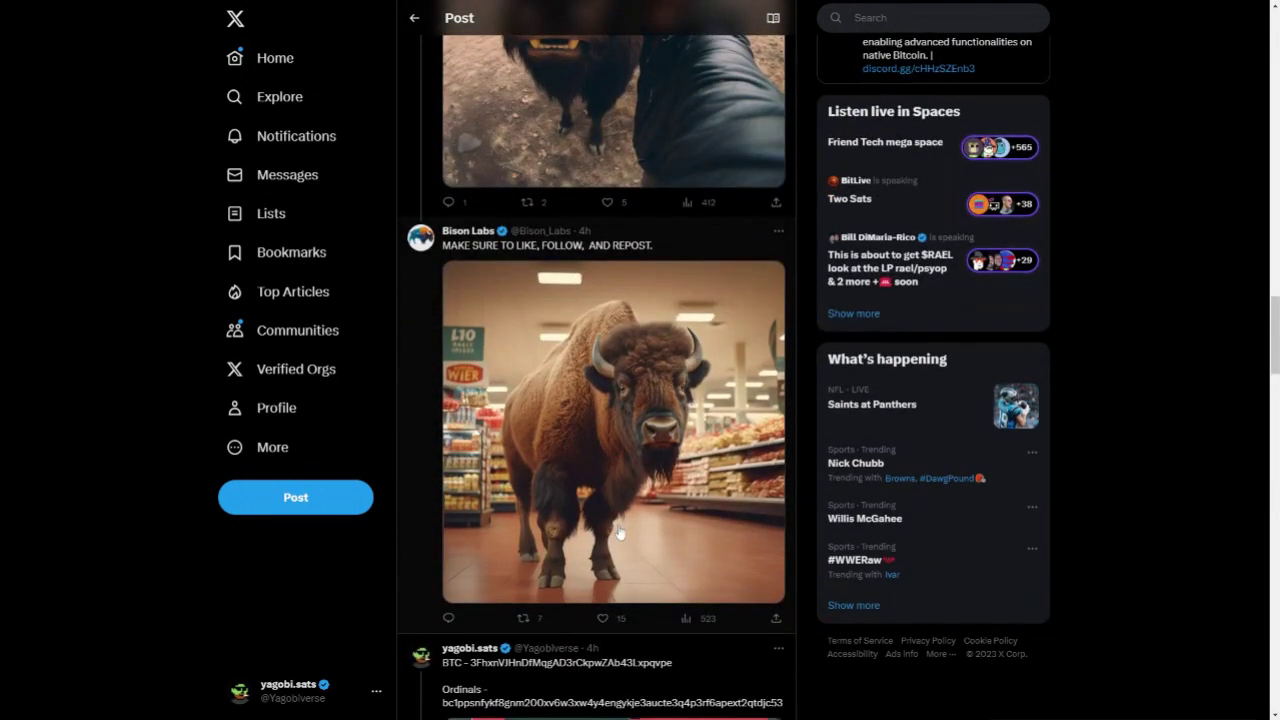
scroll(620, 535, down, 2)
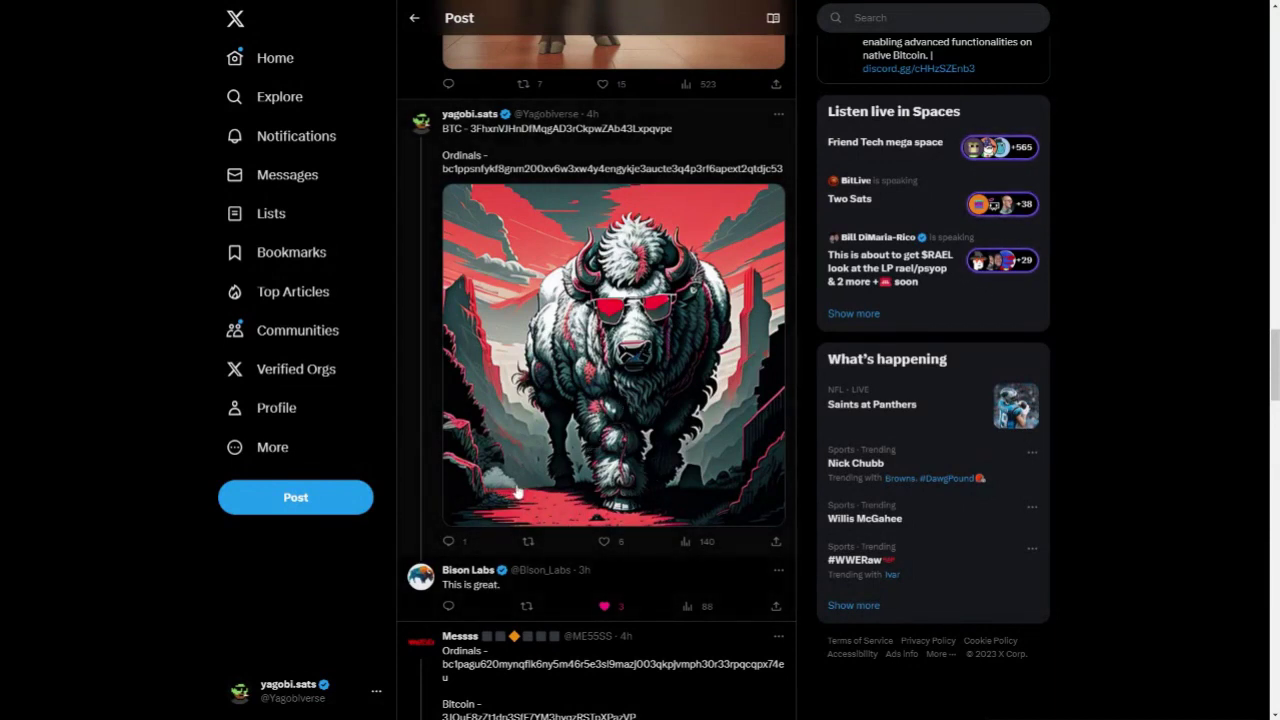
scroll(580, 570, down, 1)
click(556, 539)
Return to the top of the post and exit full-screen so the browser tabs show.
scroll(576, 530, up, 15)
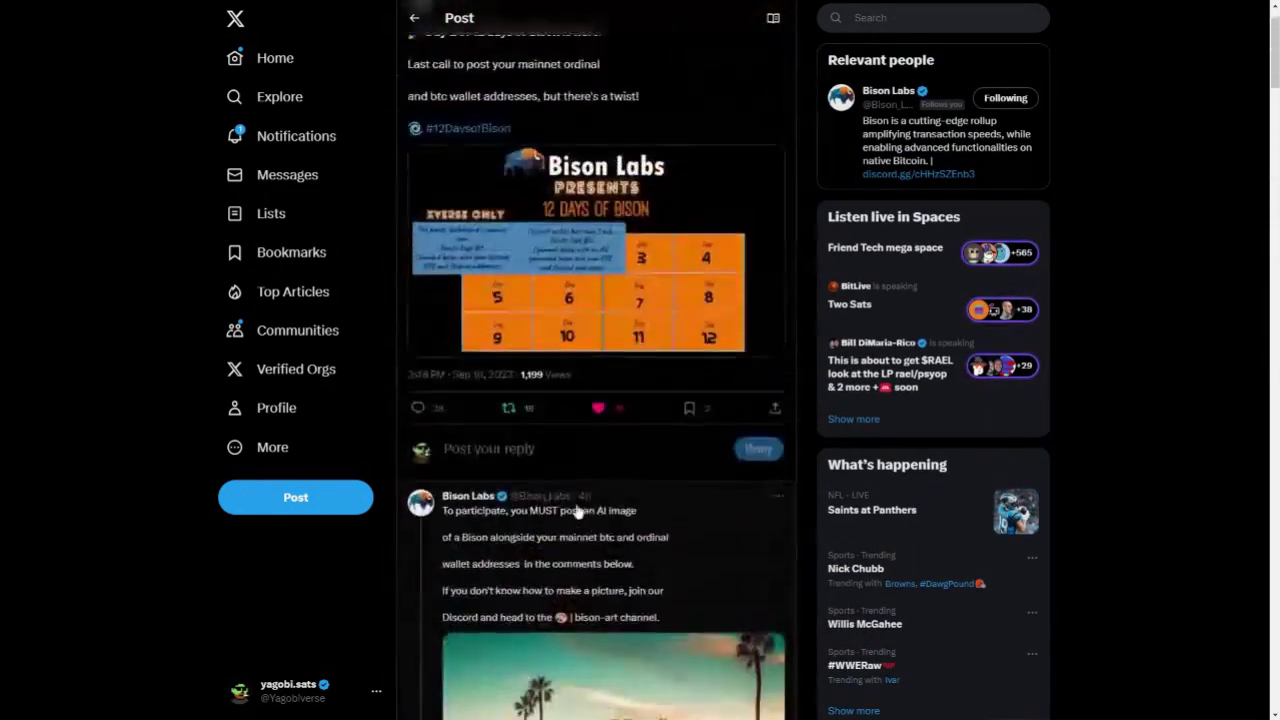
scroll(572, 553, down, 1)
scroll(572, 545, up, 1)
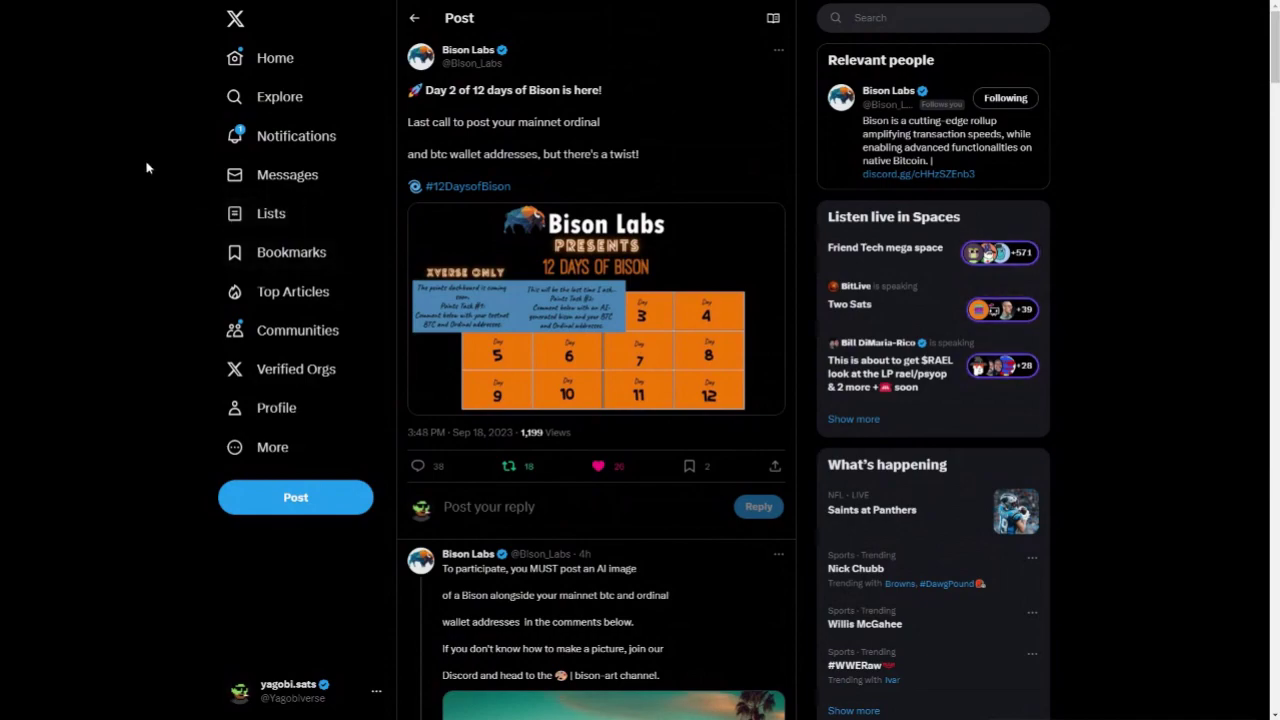
key(F11)
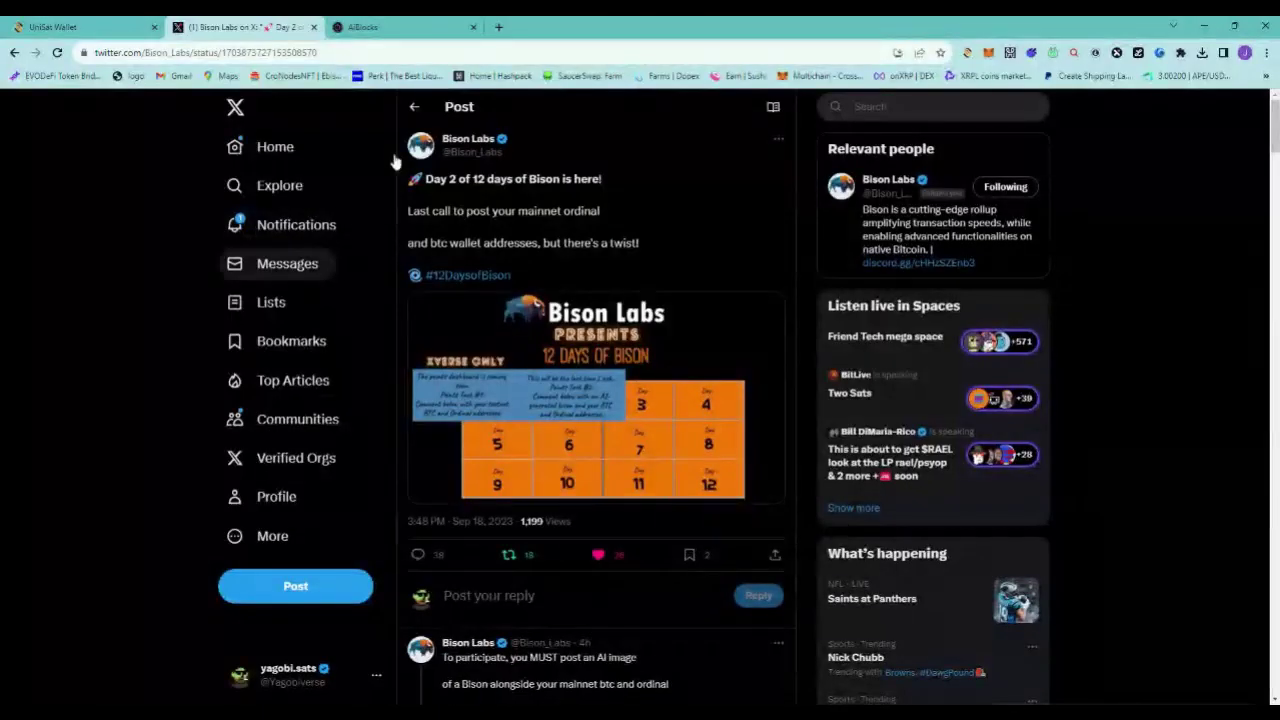
Switch to the AI Blocks image generator tab and reveal its style setting, currently None.
click(407, 21)
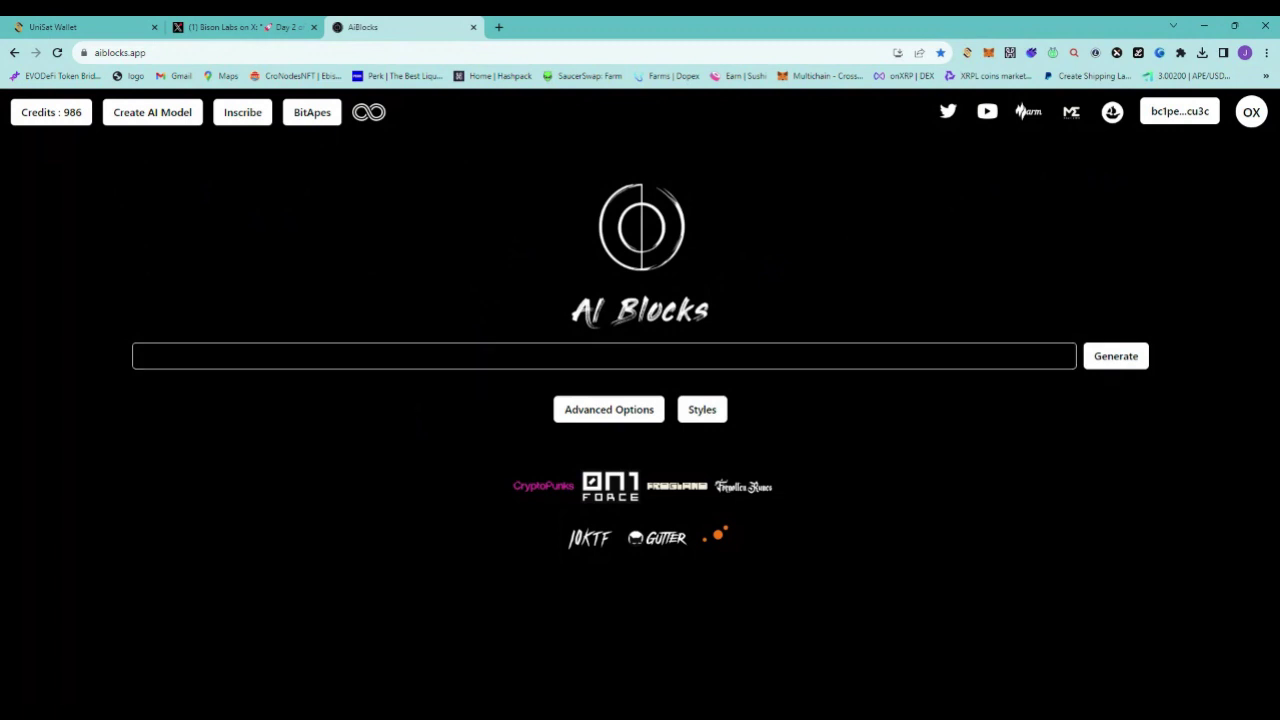
click(700, 413)
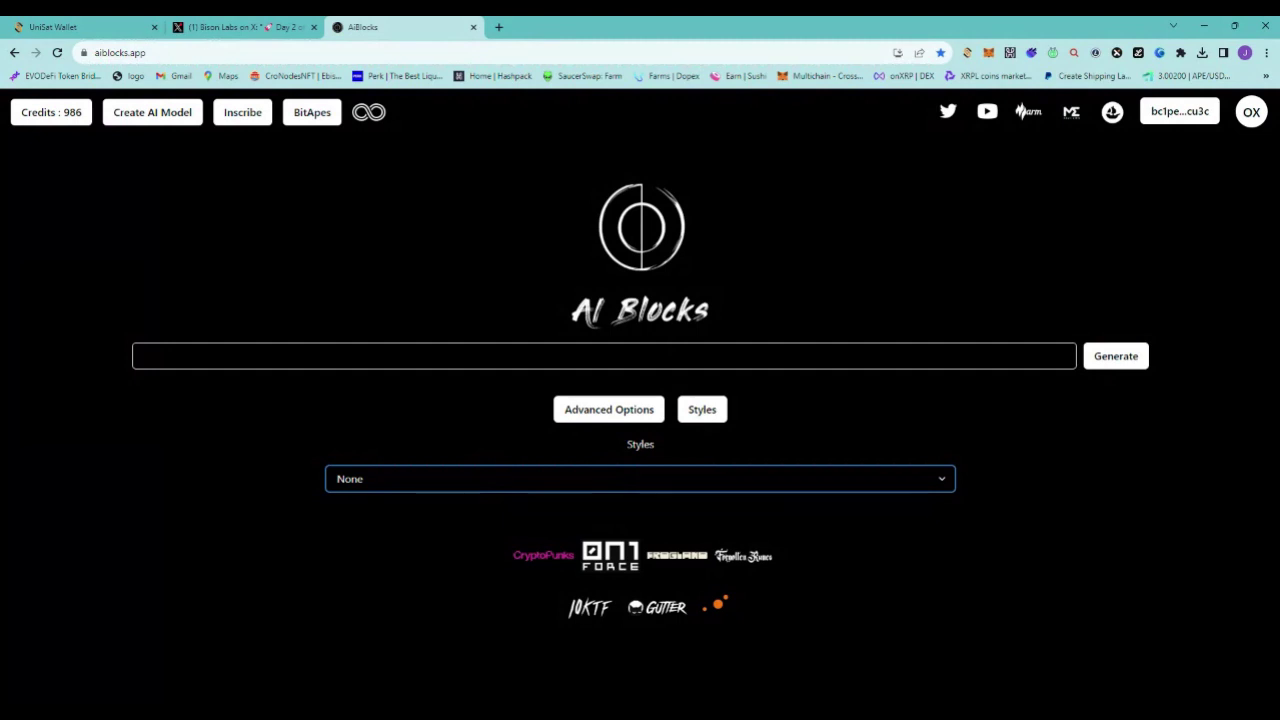
click(285, 352)
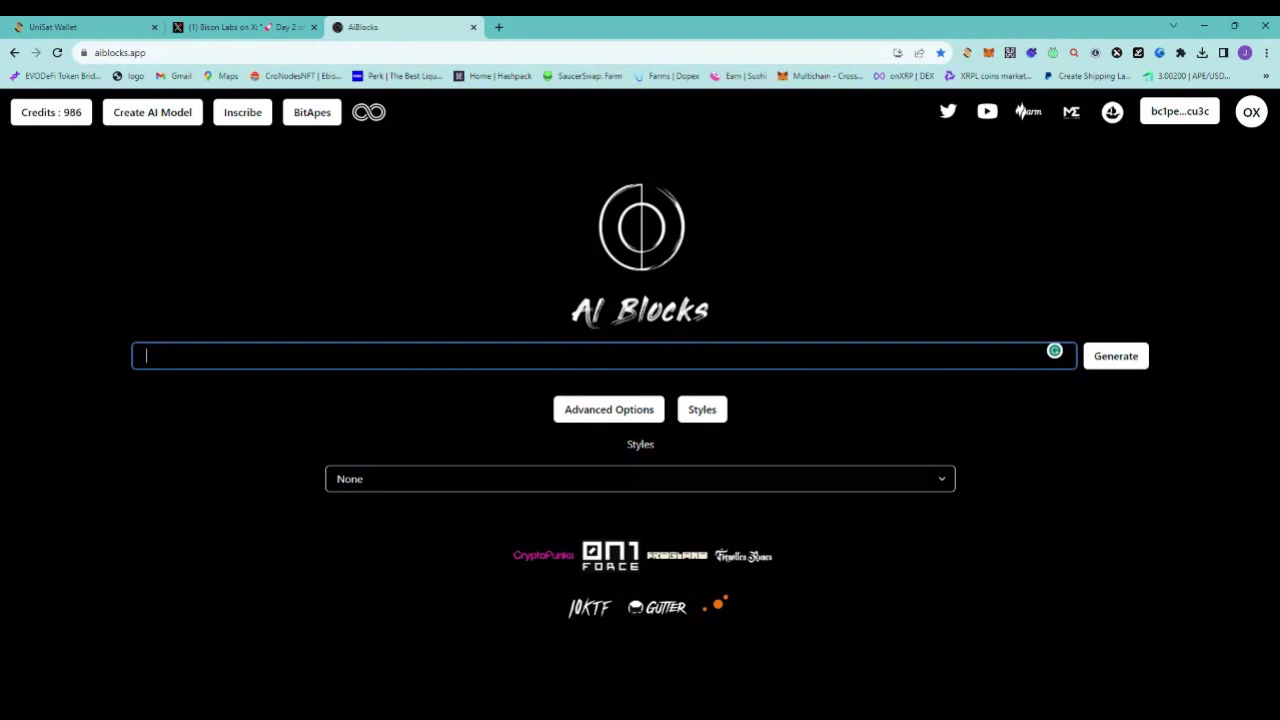
Generate three images from the prompt 'Bison walking up a mountain' with no style applied.
text(Bison walking up a mountain)
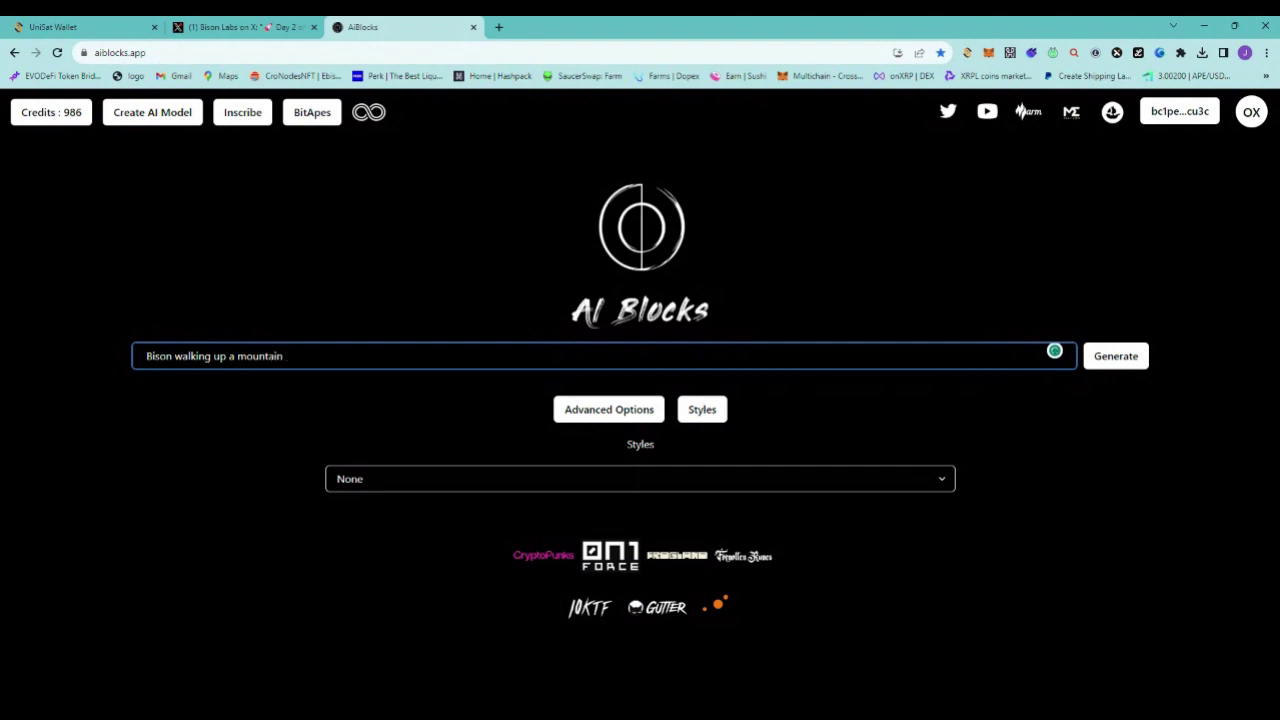
click(1117, 358)
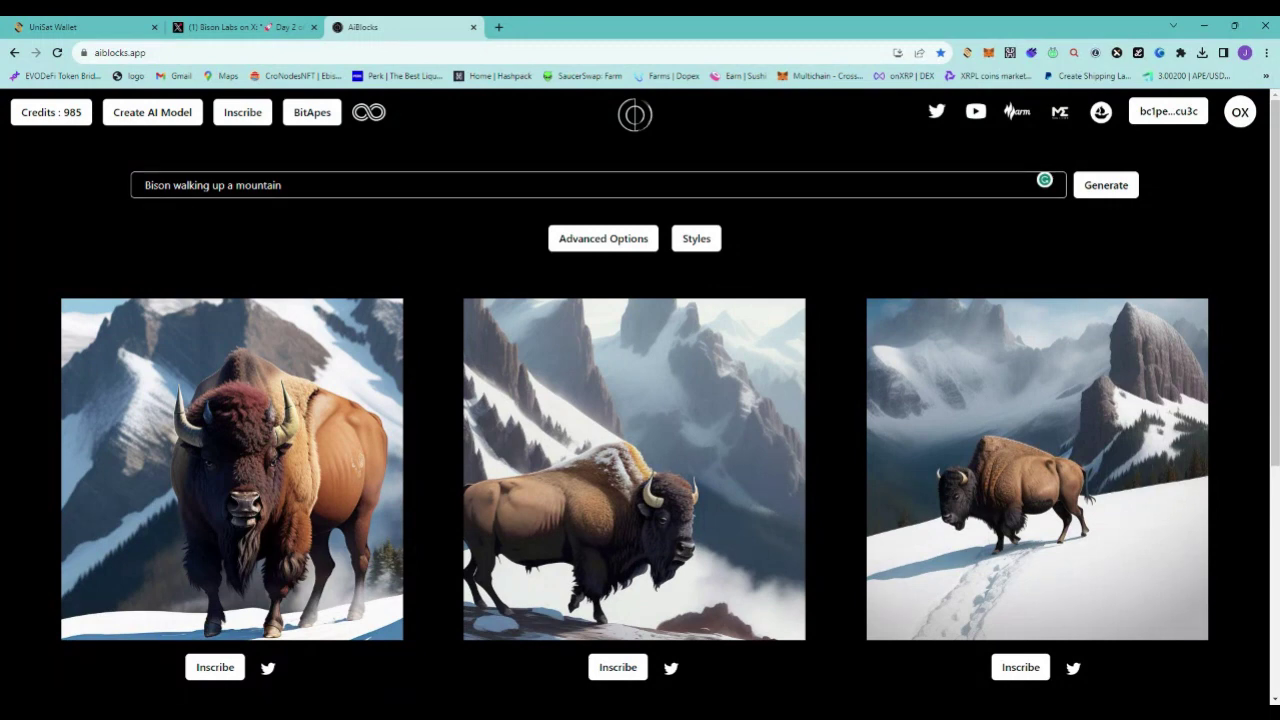
click(697, 241)
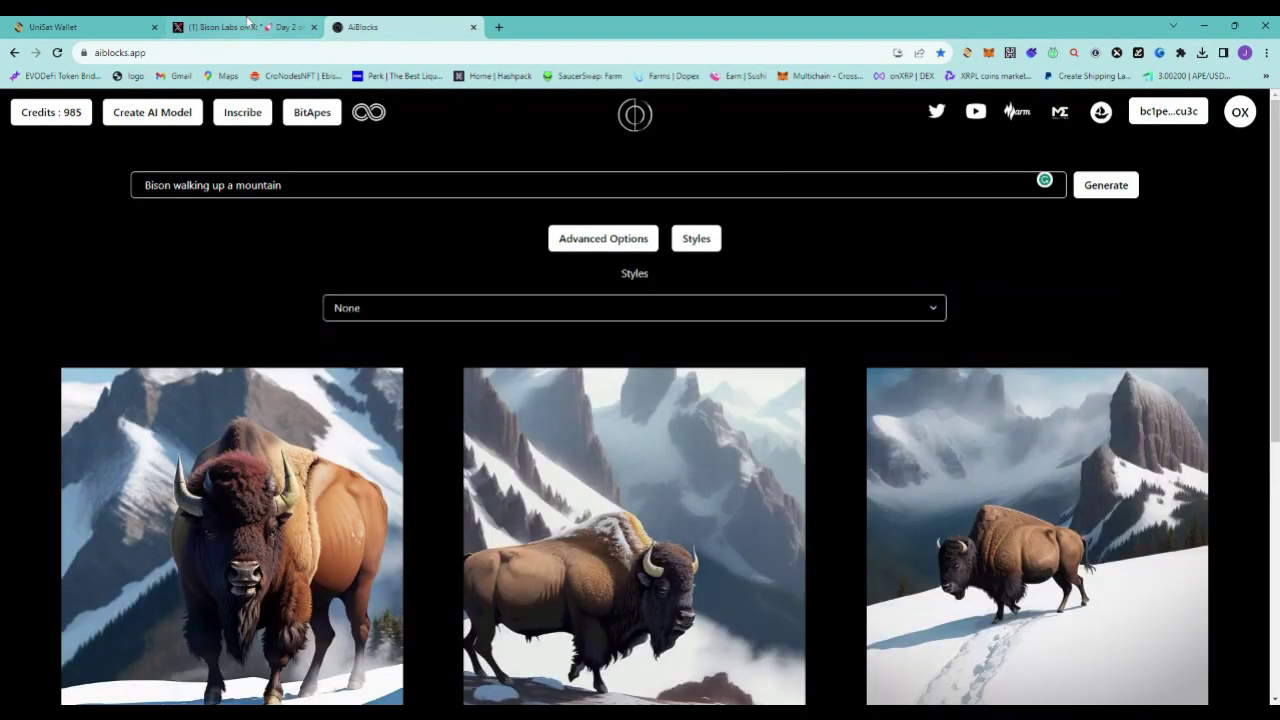
Regenerate the bison images in the Salvador Dali style, then return to the X tab.
click(679, 240)
click(694, 240)
click(893, 307)
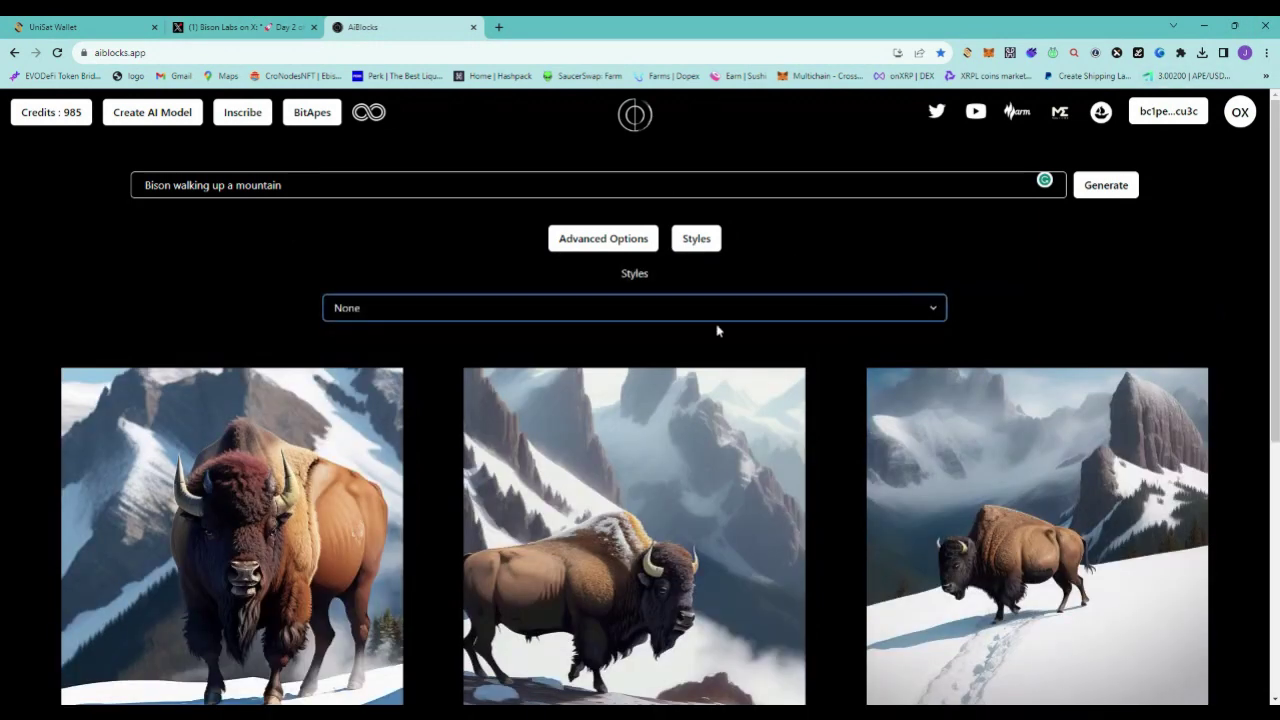
click(717, 330)
click(1106, 188)
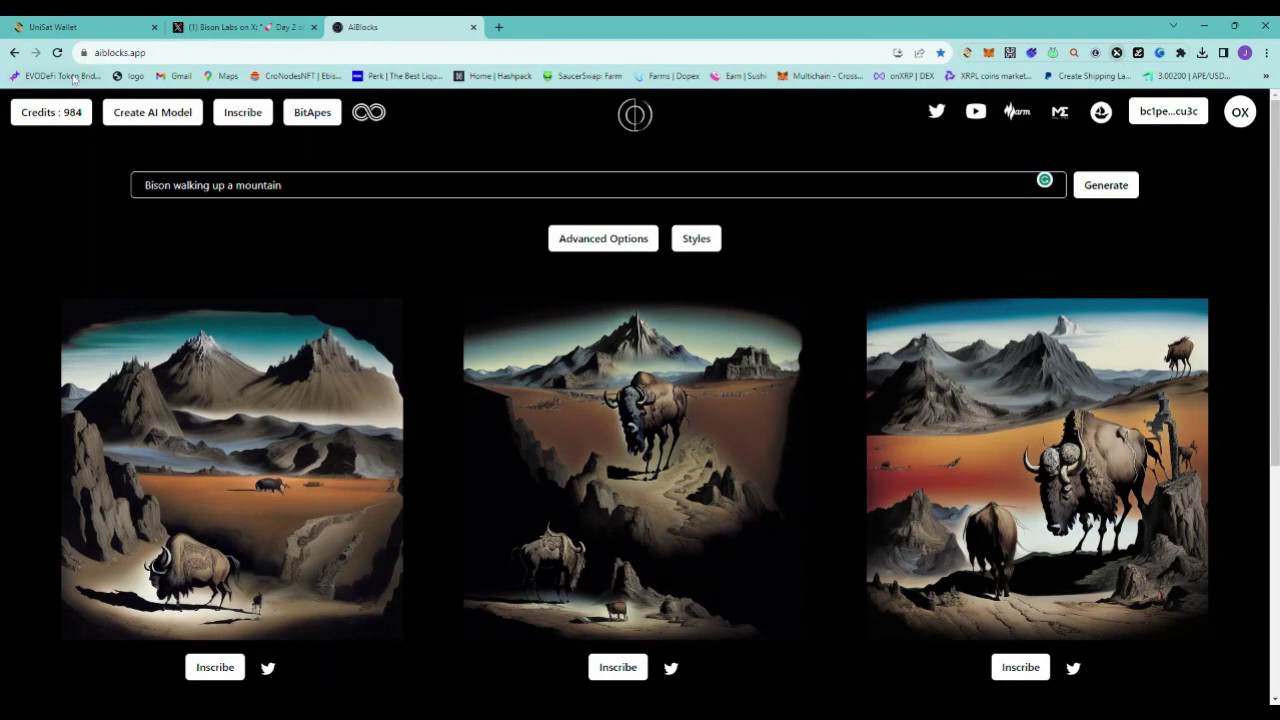
click(72, 27)
click(238, 27)
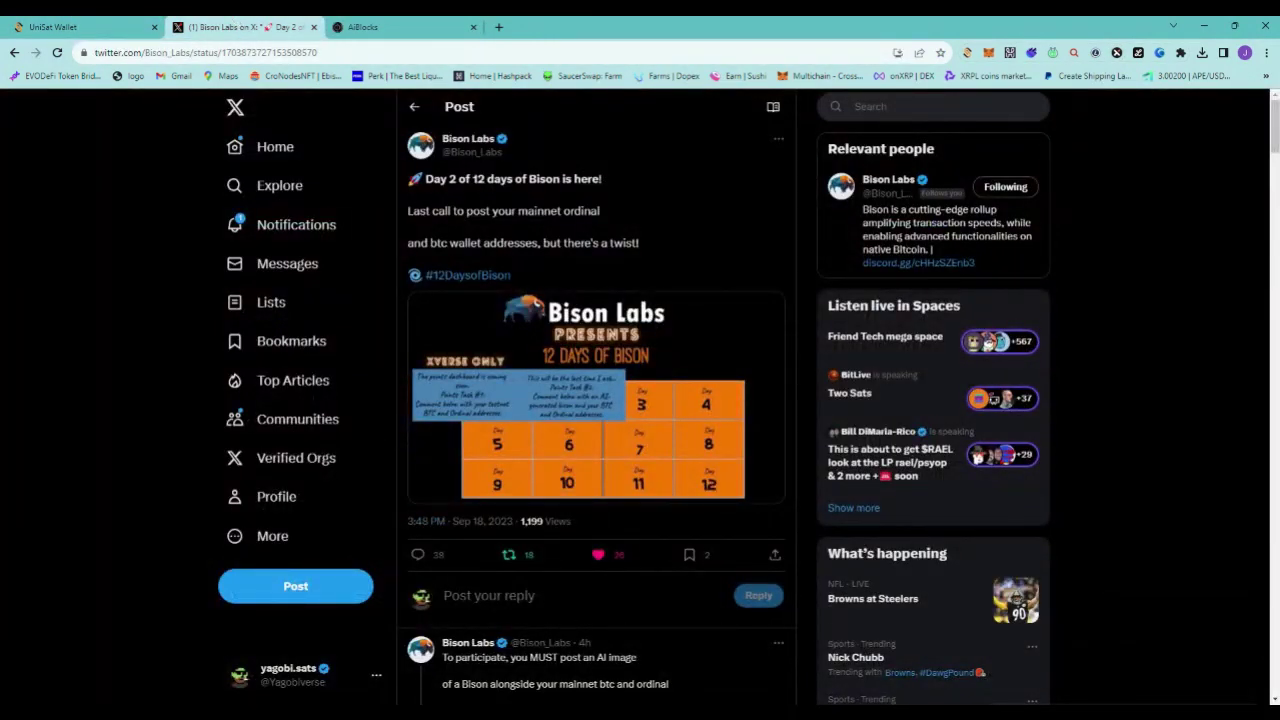
Go back to the Bison Labs profile and open its pinned Testnet Alert post.
scroll(625, 633, down, 15)
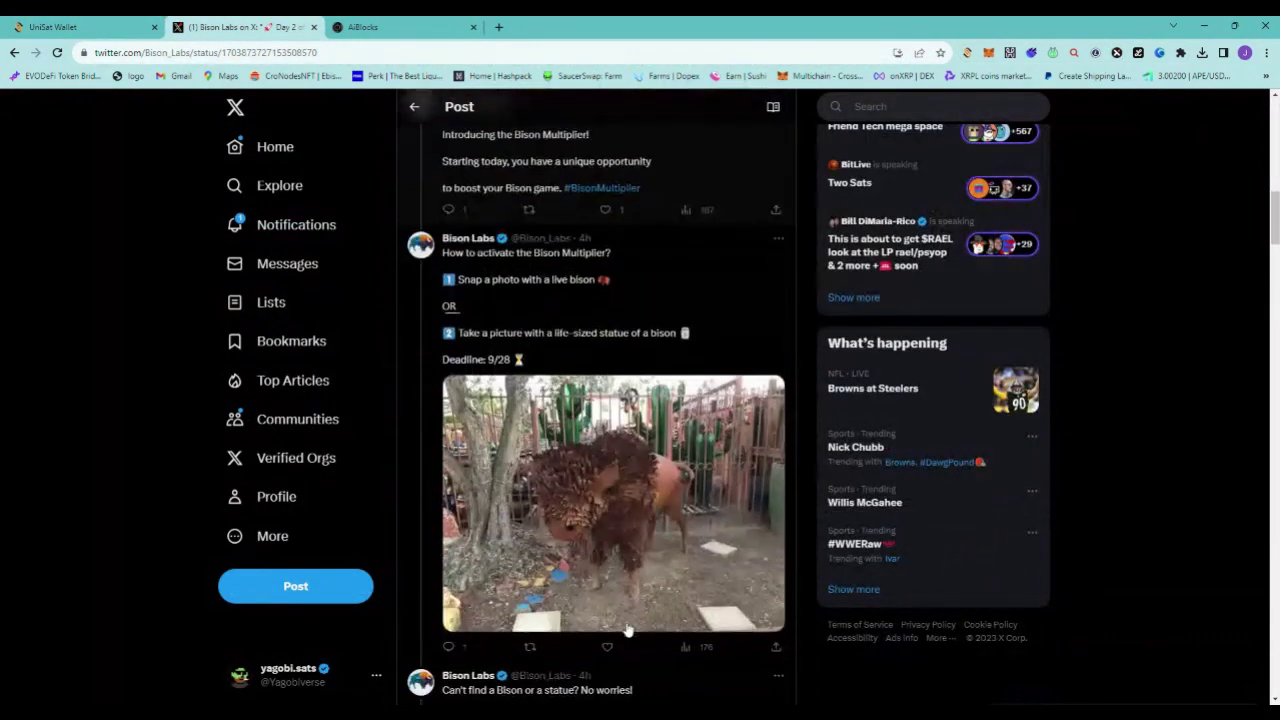
scroll(560, 400, up, 15)
key(alt+Left)
scroll(661, 482, up, 5)
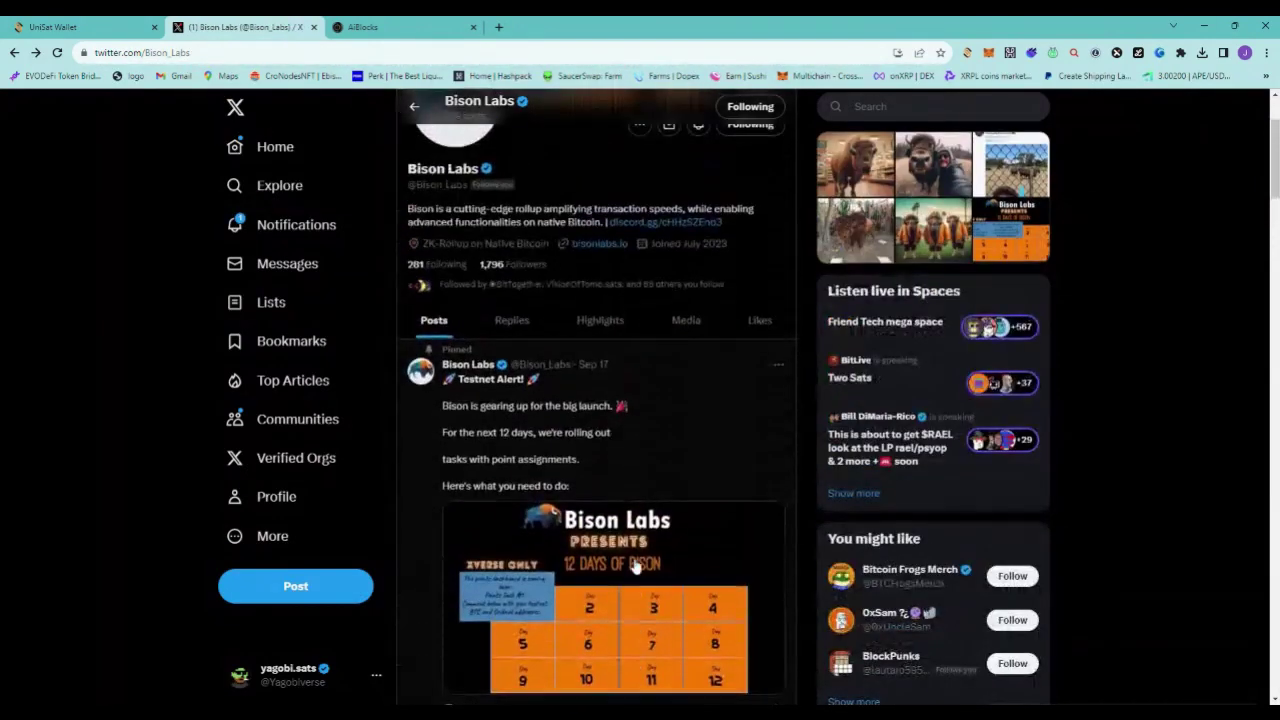
click(690, 432)
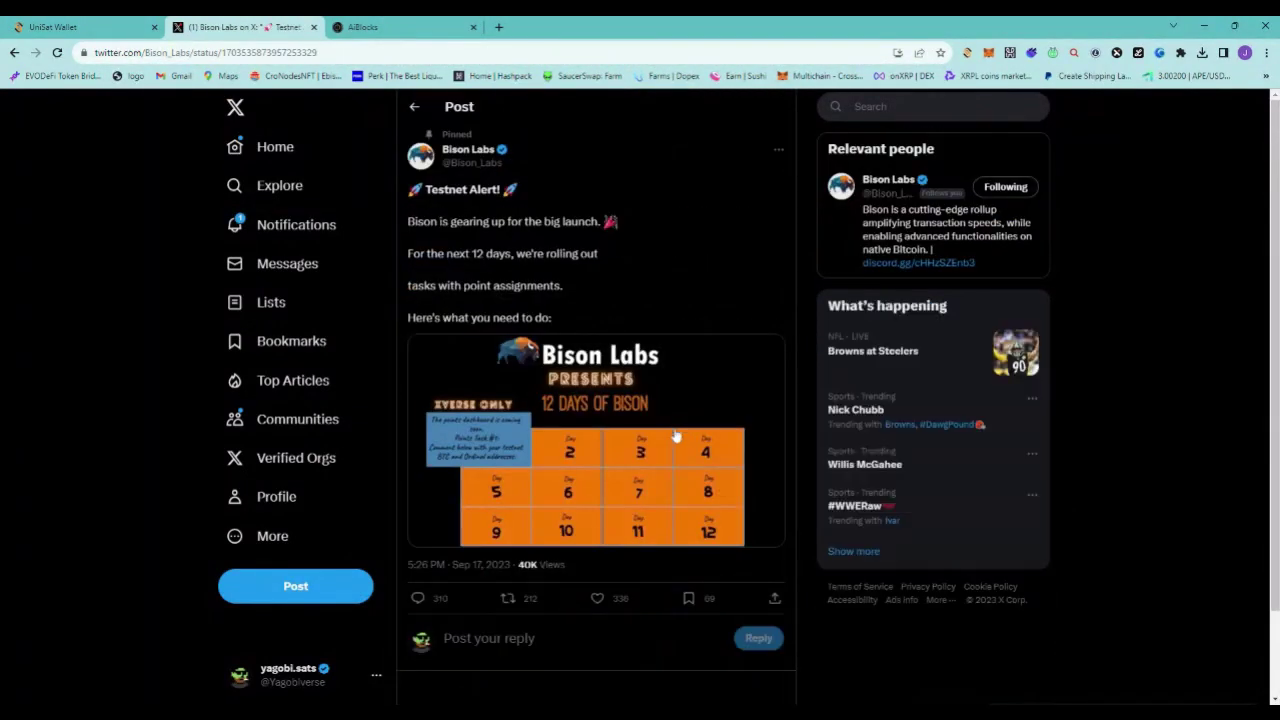
Read through the Testnet Alert thread's address steps, then return to the Bison Labs profile.
scroll(675, 437, down, 5)
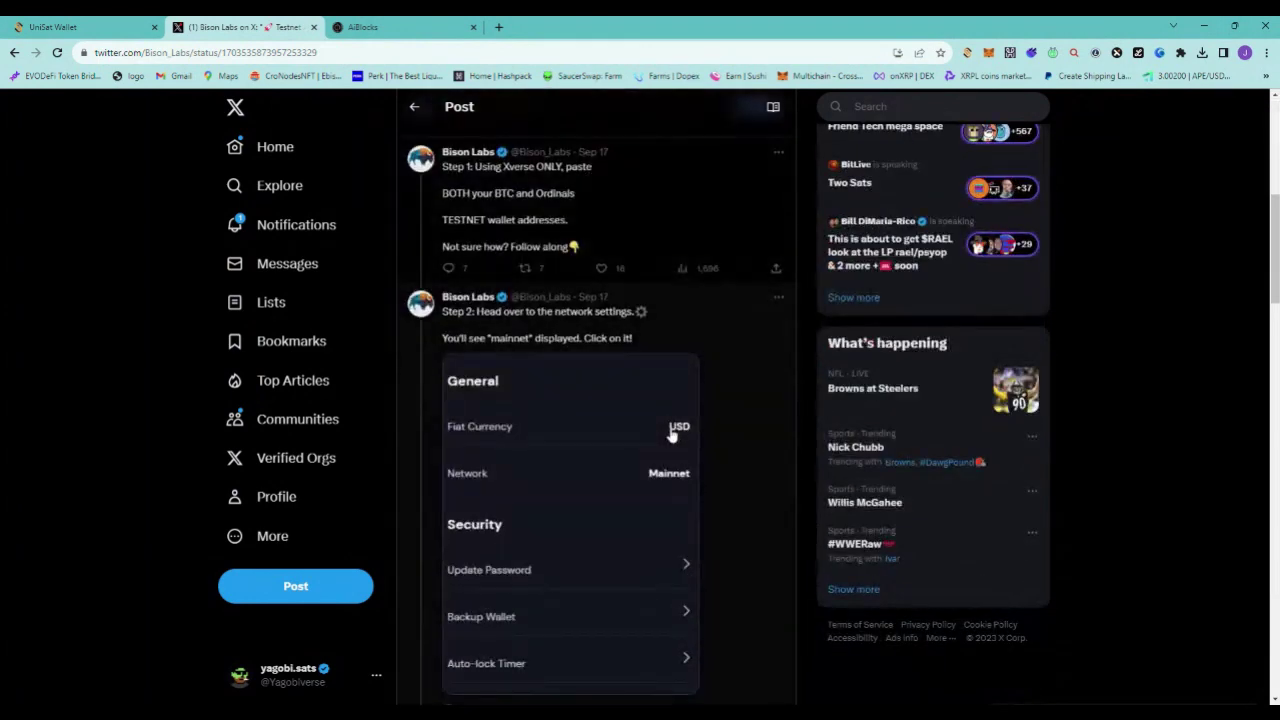
scroll(500, 445, down, 8)
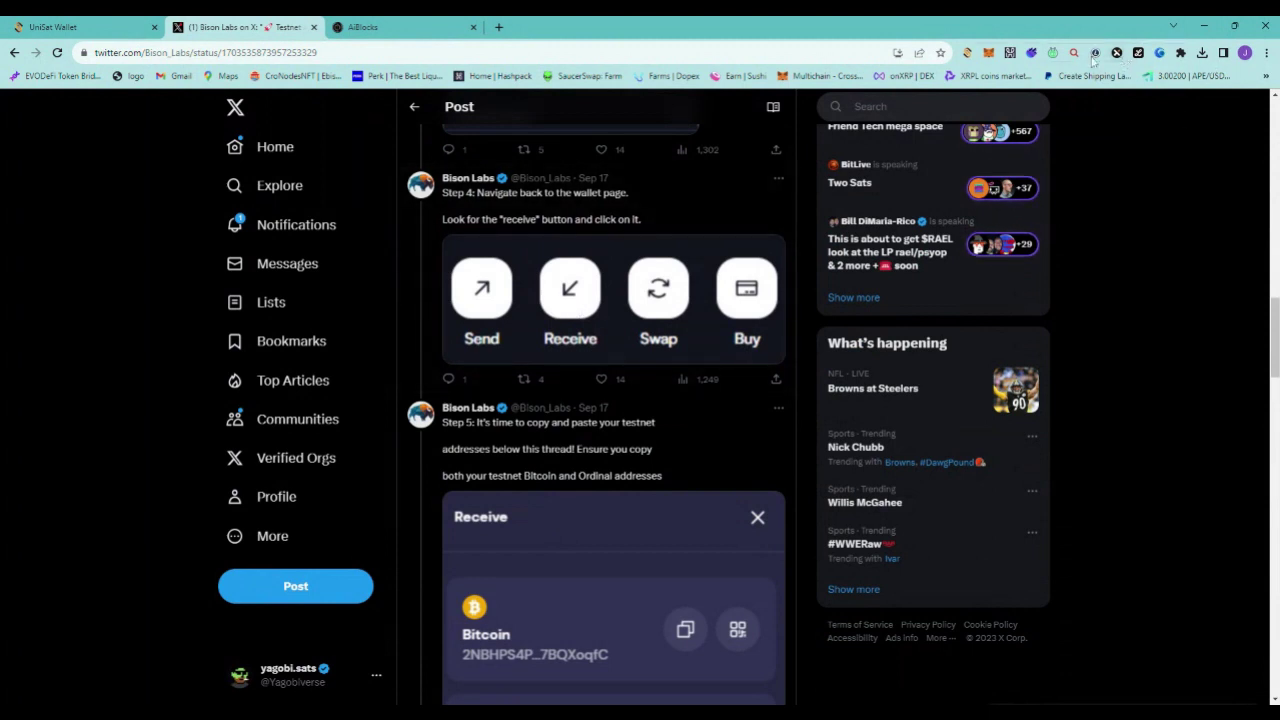
scroll(634, 512, down, 3)
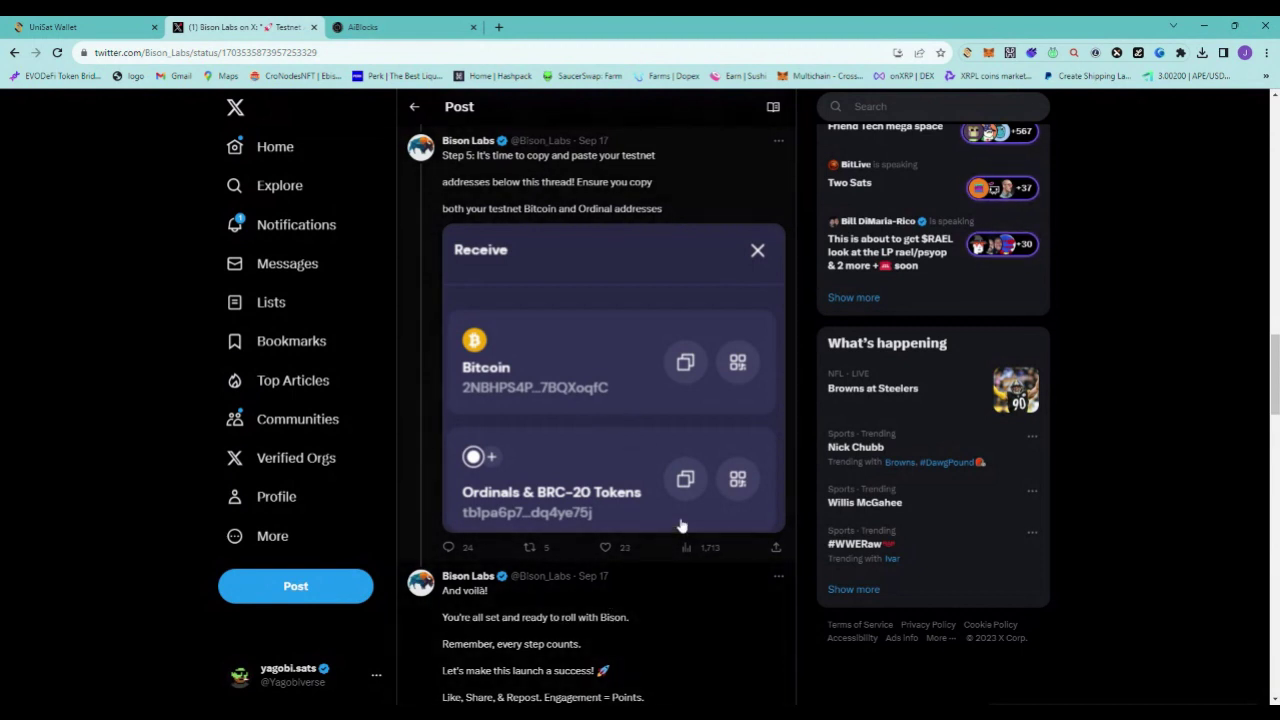
scroll(682, 528, up, 15)
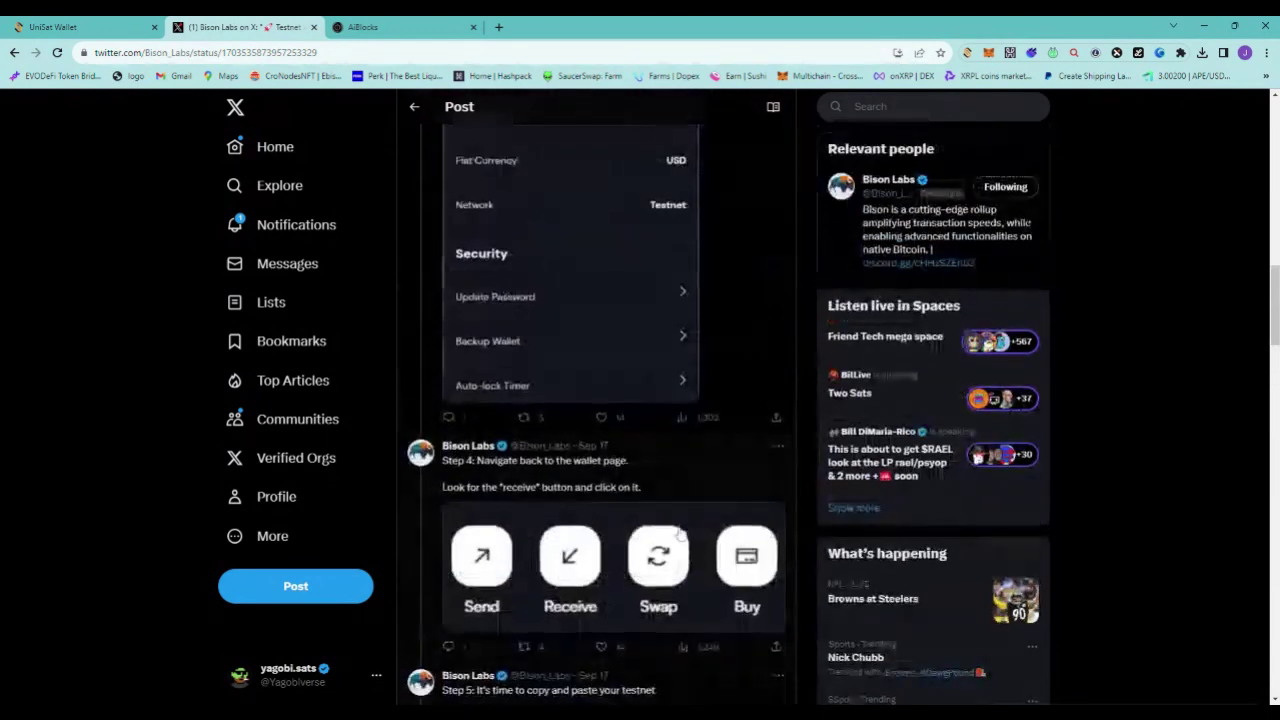
scroll(687, 534, up, 5)
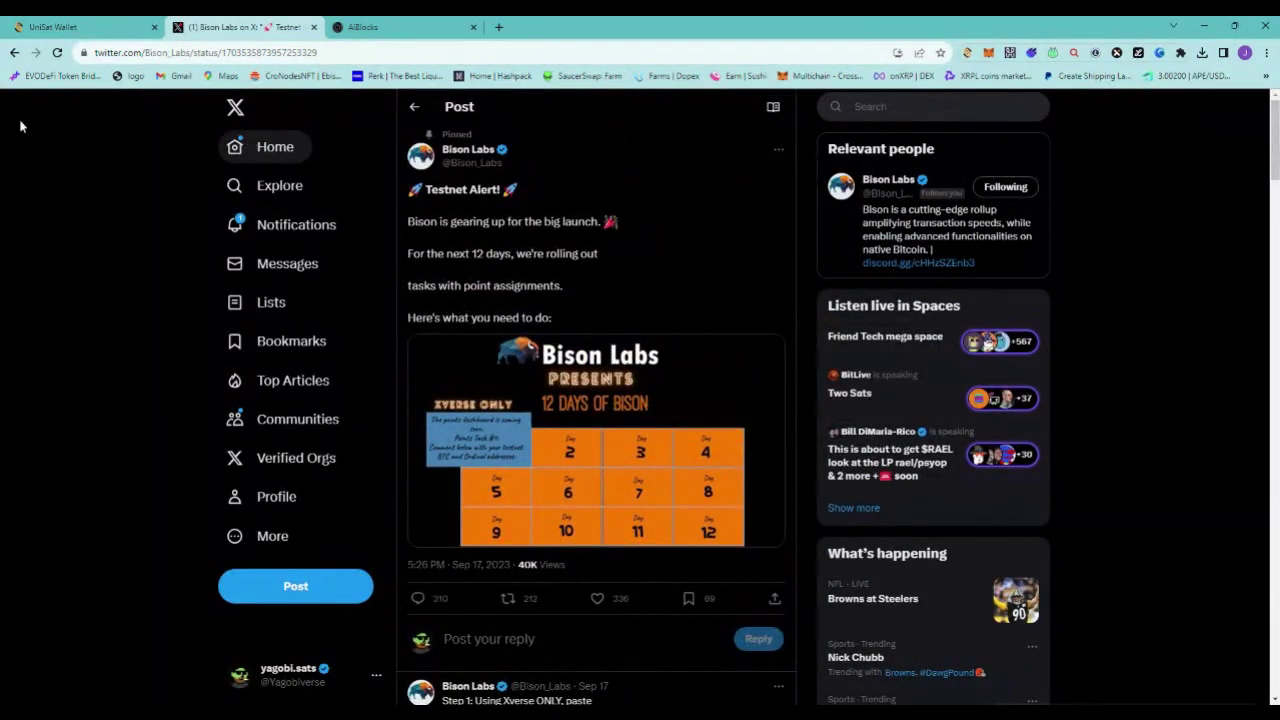
click(14, 53)
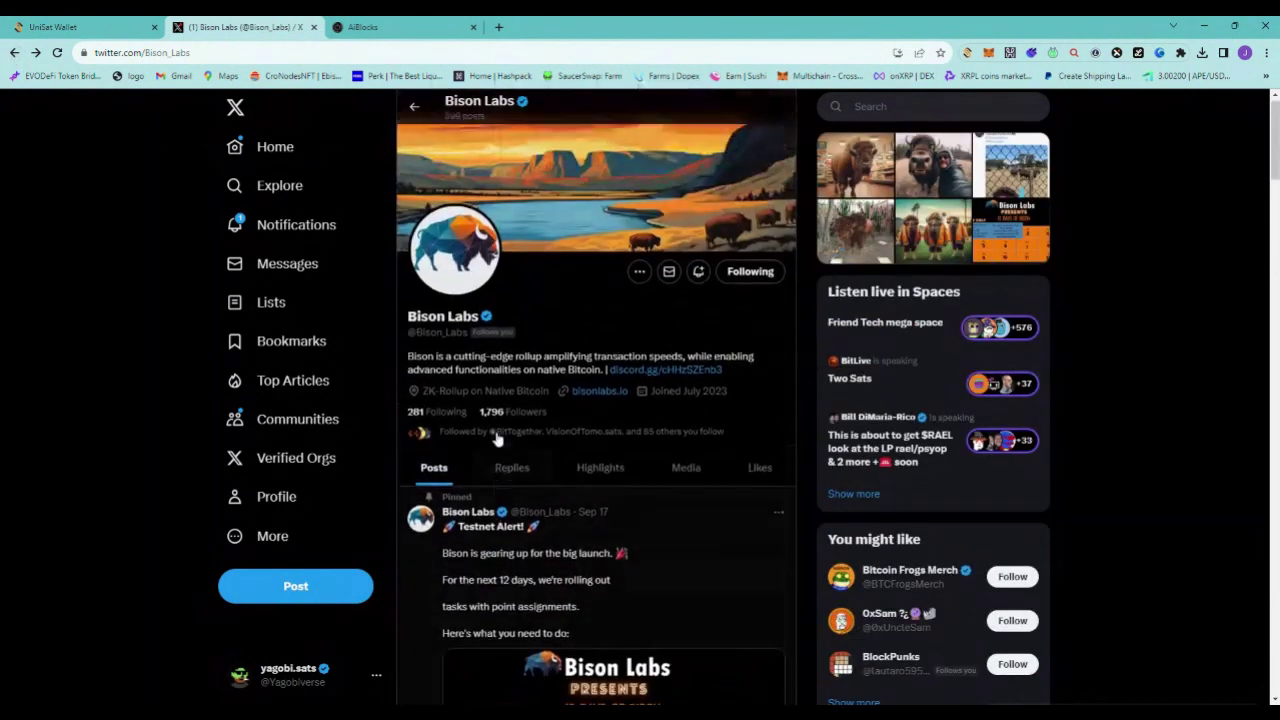